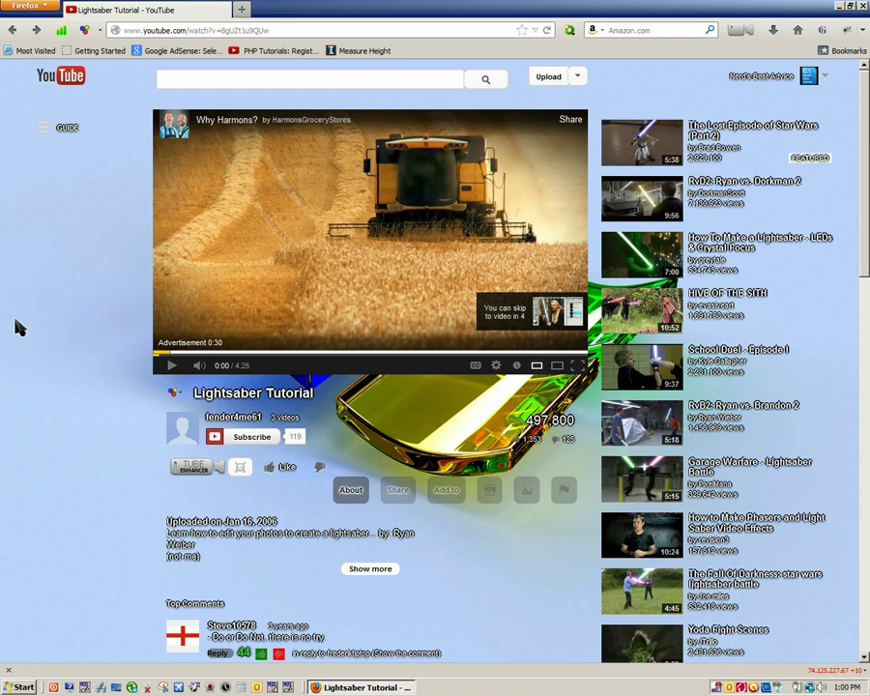
Scroll down the Lightsaber Tutorial page and back up
scroll(15, 326, "down", 2)
scroll(31, 332, "down", 2)
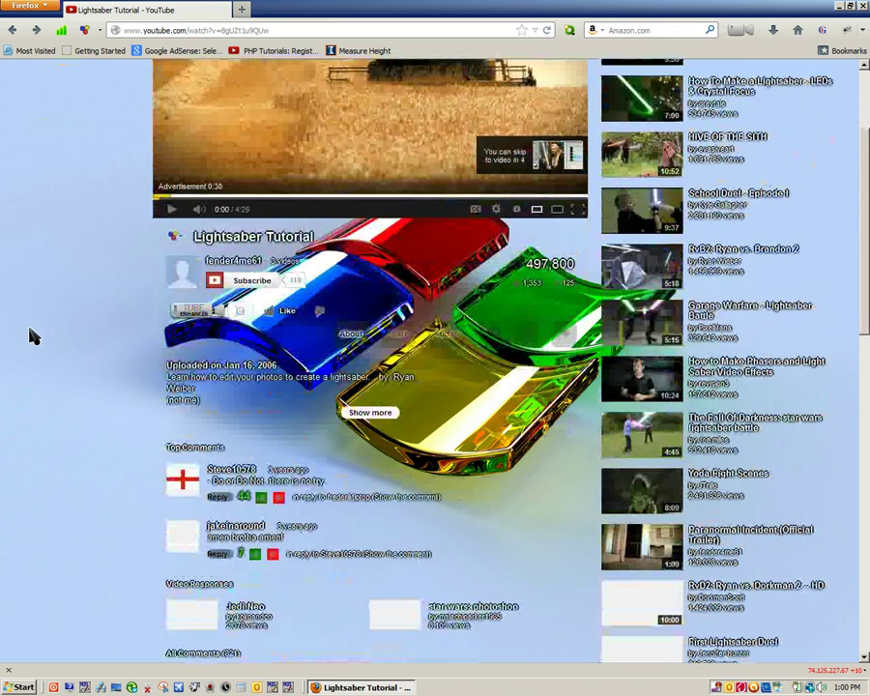
scroll(58, 358, "down", 1)
scroll(116, 396, "down", 1)
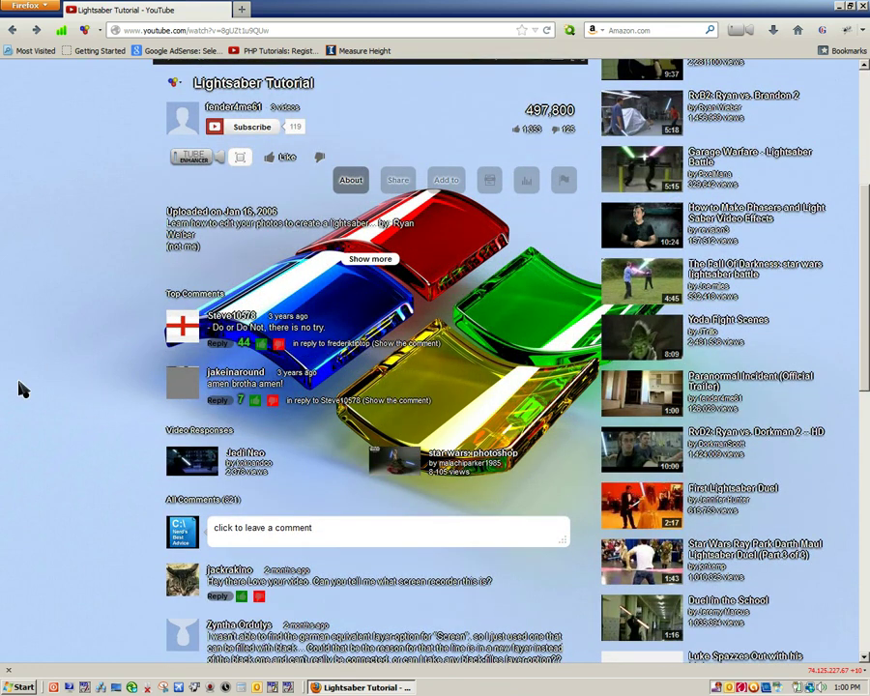
scroll(22, 390, "up", 5)
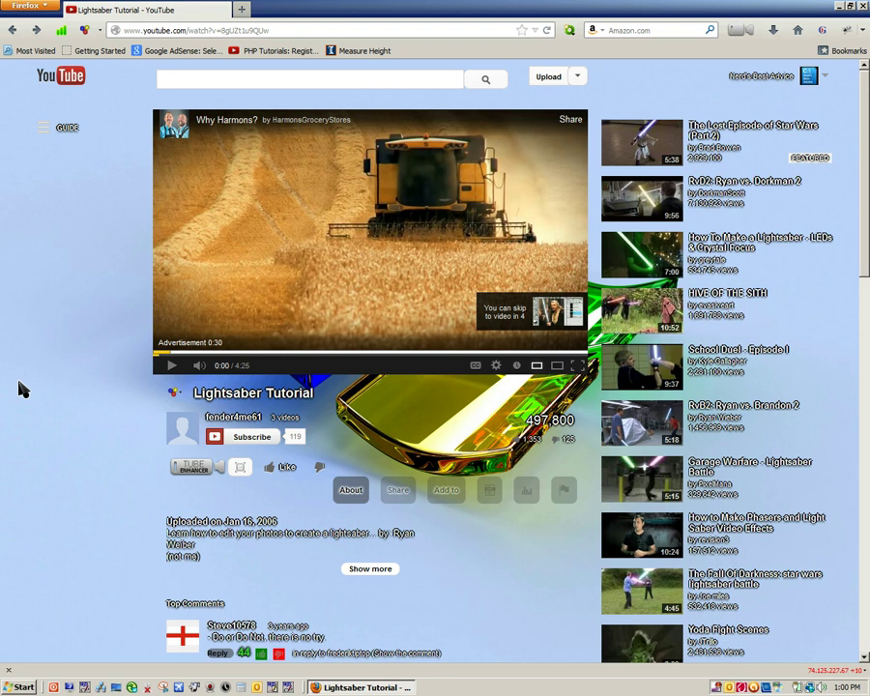
Search add-ons for 'Tube Enhance' to confirm Tube Enhancer Plus 1.8 is installed, then return to the video
key("ctrl+shift+a")
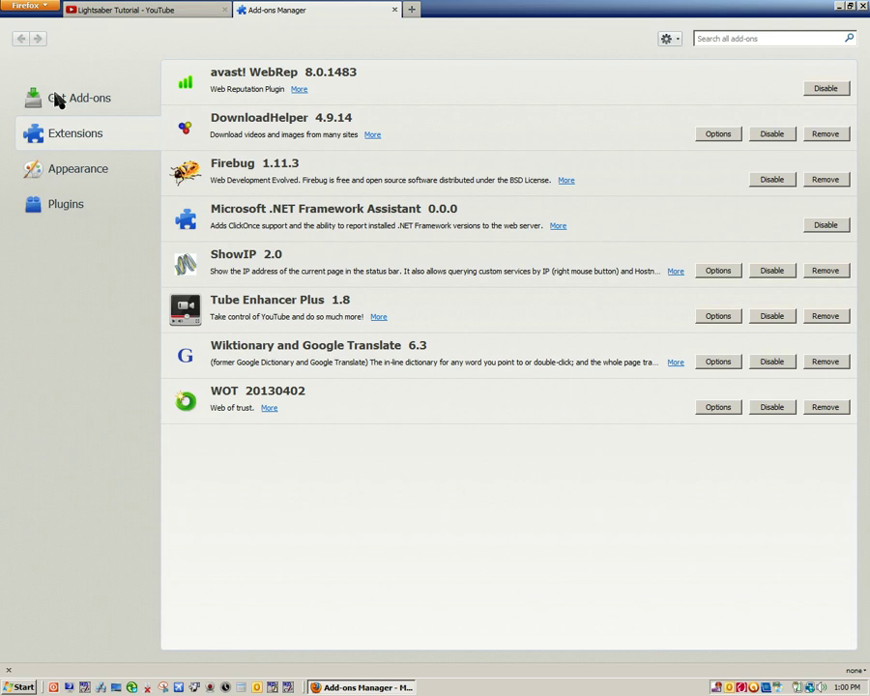
left_click(56, 100)
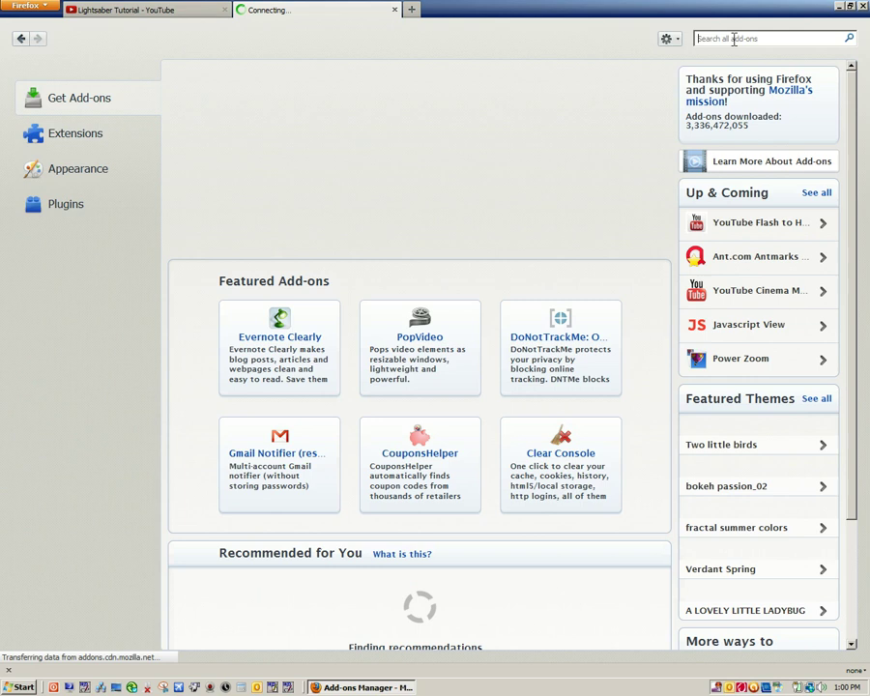
type("Tube Enh")
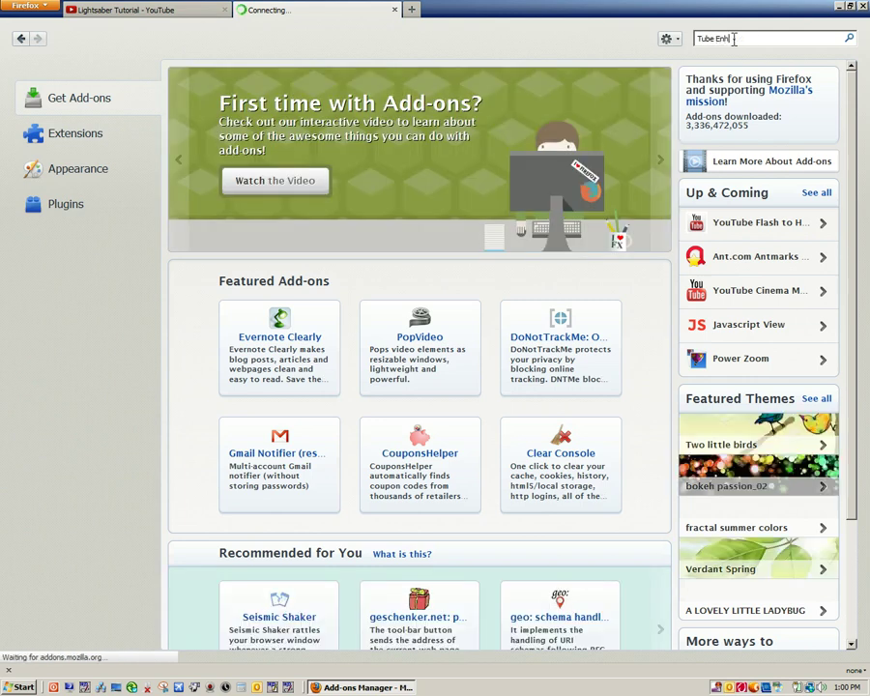
type("ancer")
key("Return")
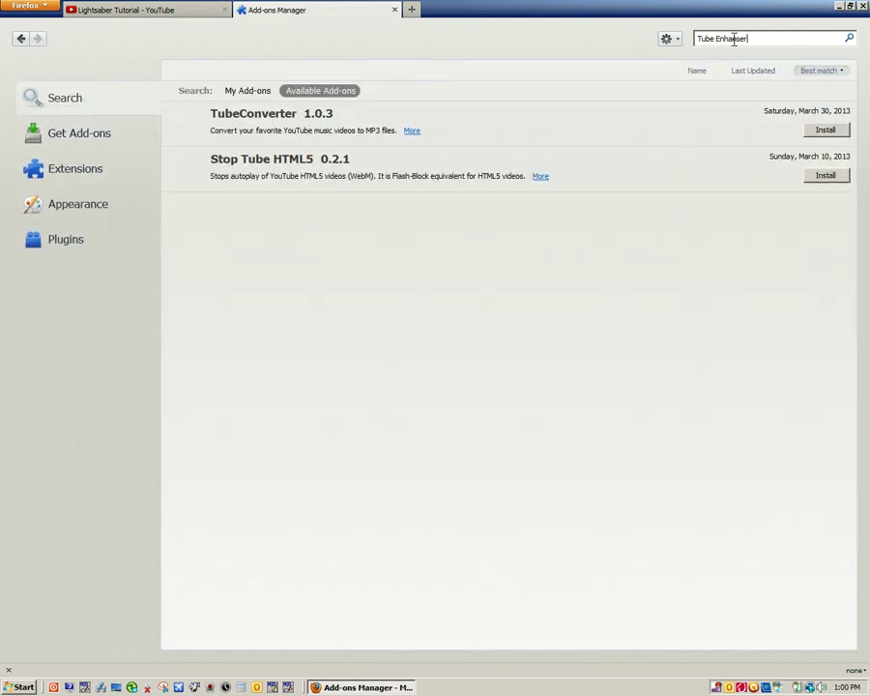
key("Return")
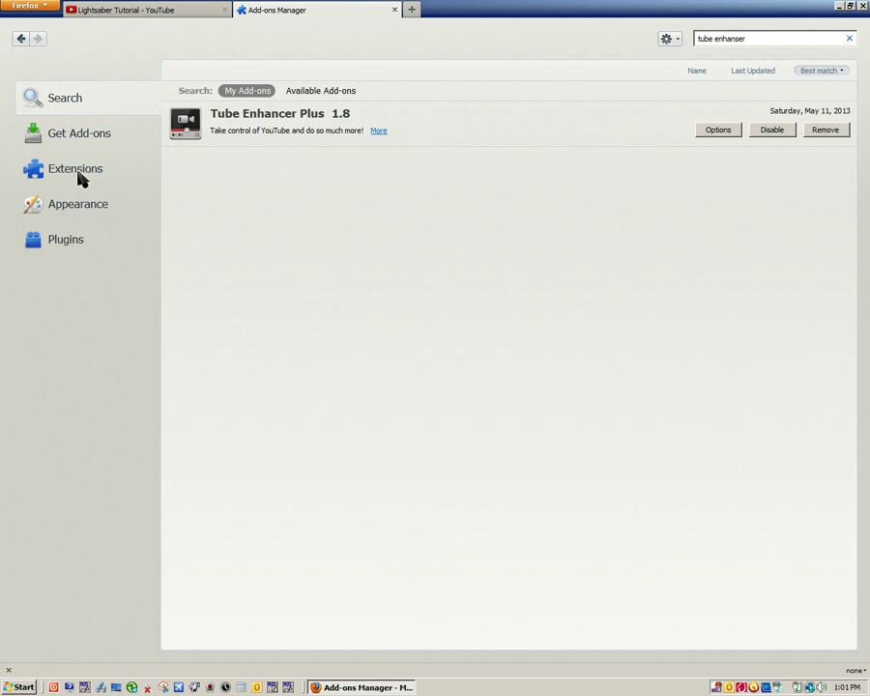
left_click(125, 9)
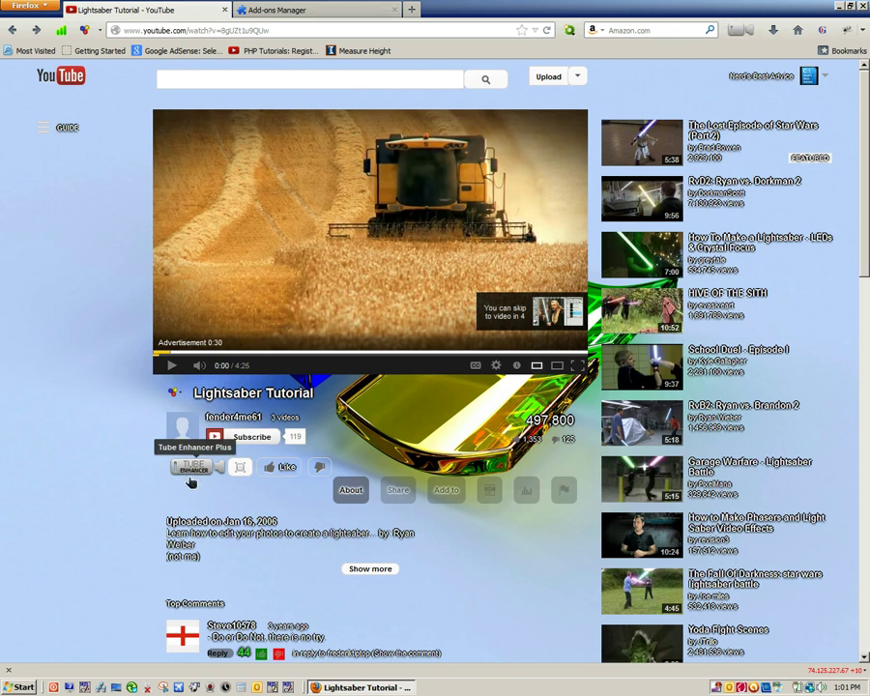
left_click(743, 31)
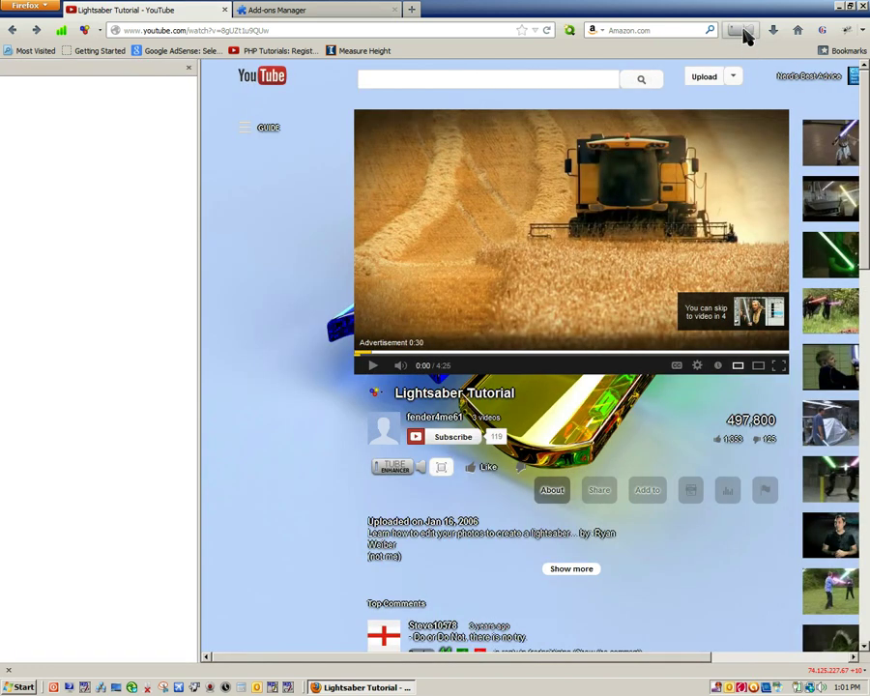
left_click(189, 67)
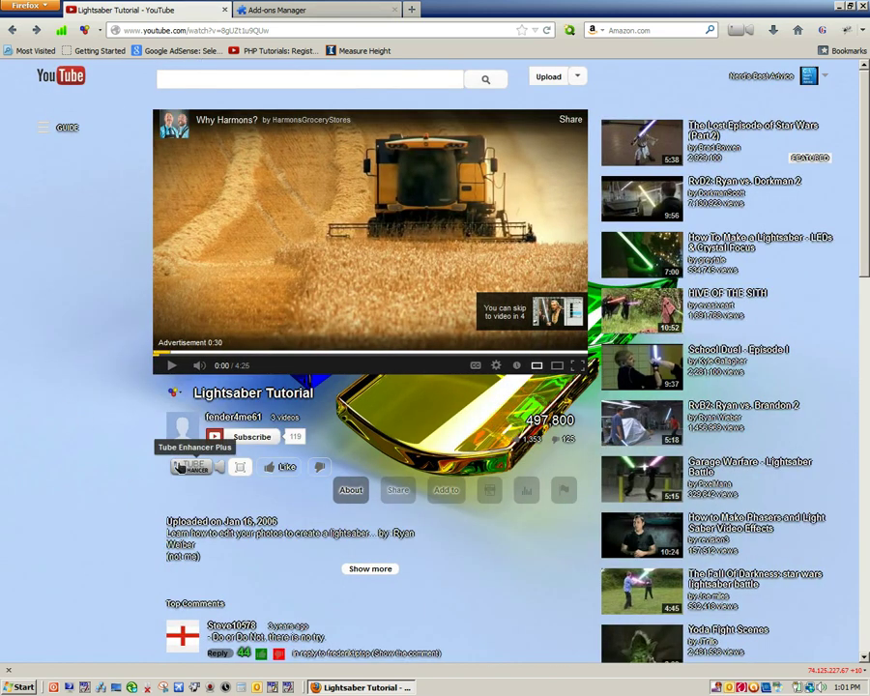
left_click(180, 468)
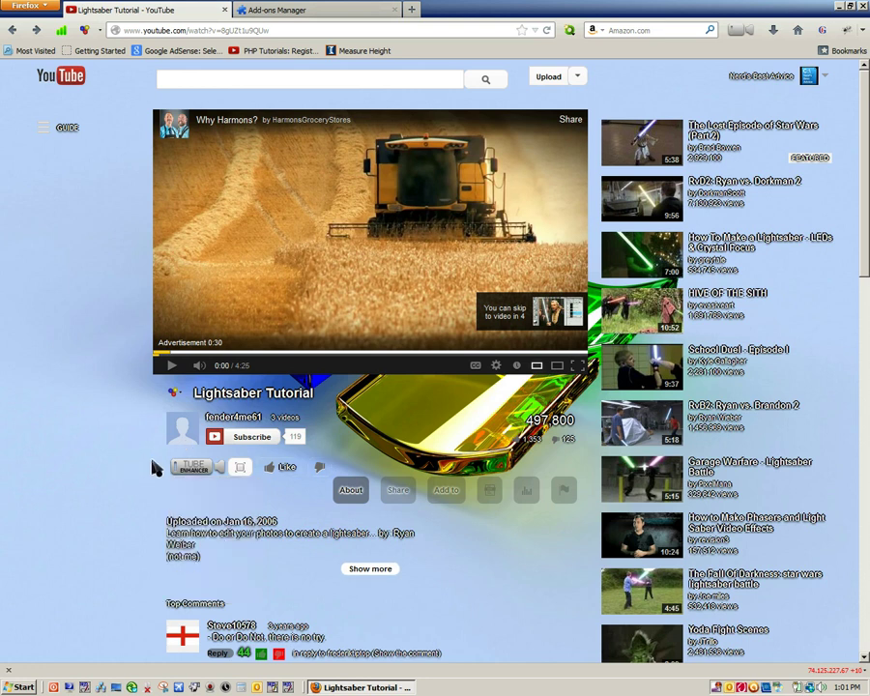
Open the Custom Styles section of Tube Enhancer Plus Options and scroll through Style #1's CSS
left_click(183, 468)
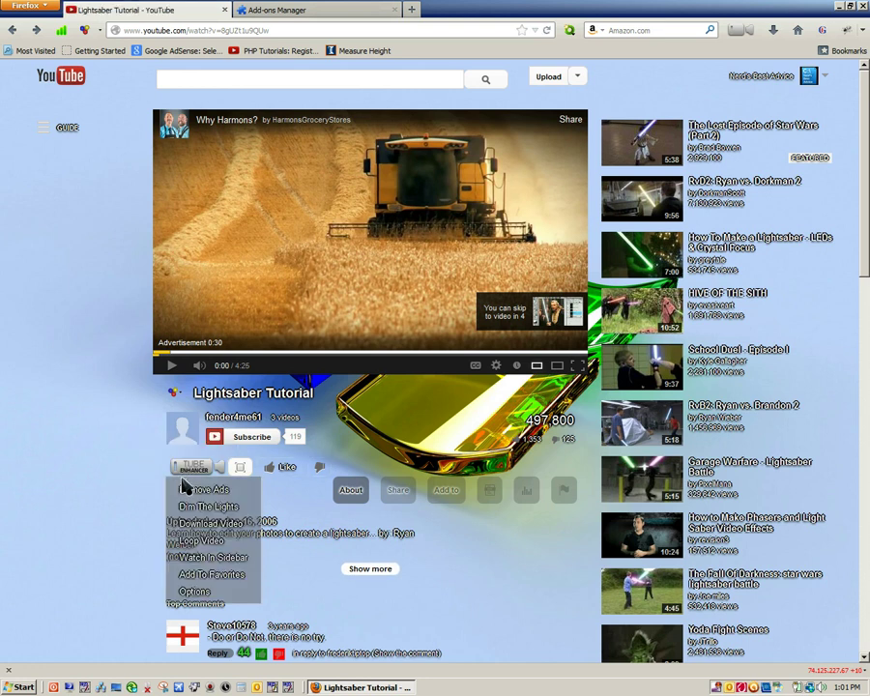
left_click(189, 592)
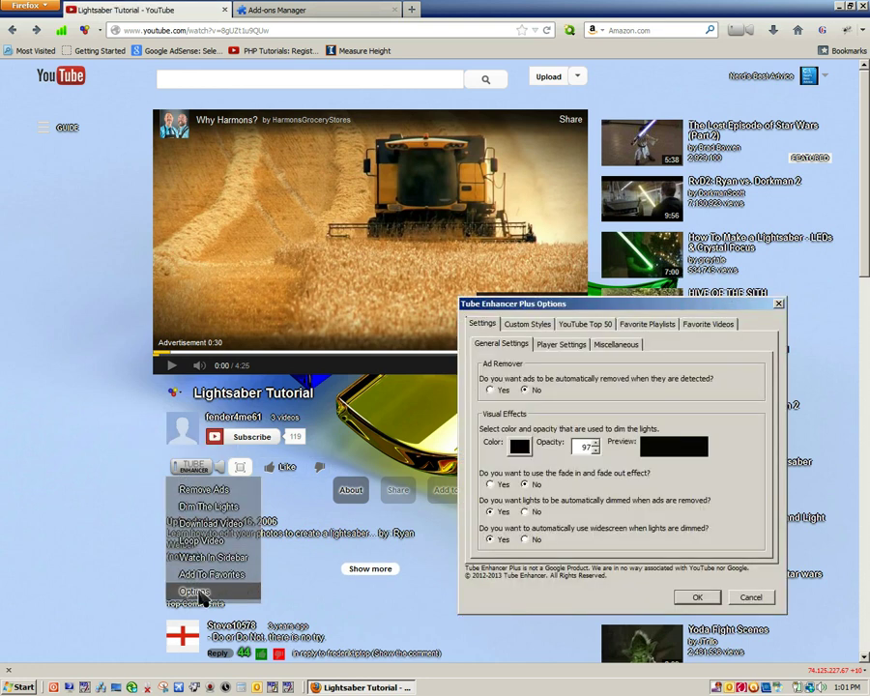
left_click(529, 324)
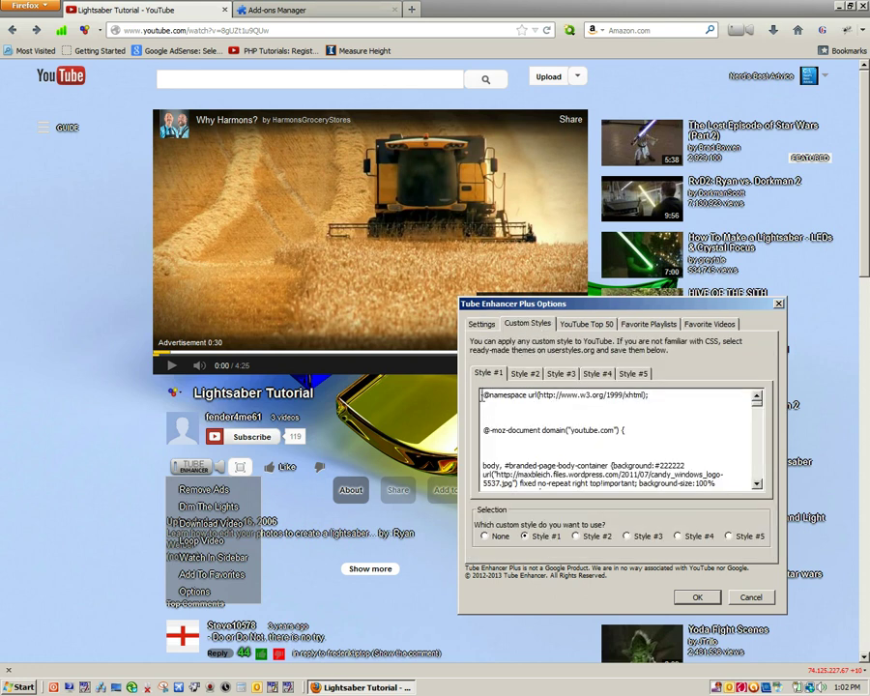
scroll(624, 446, "down", 5)
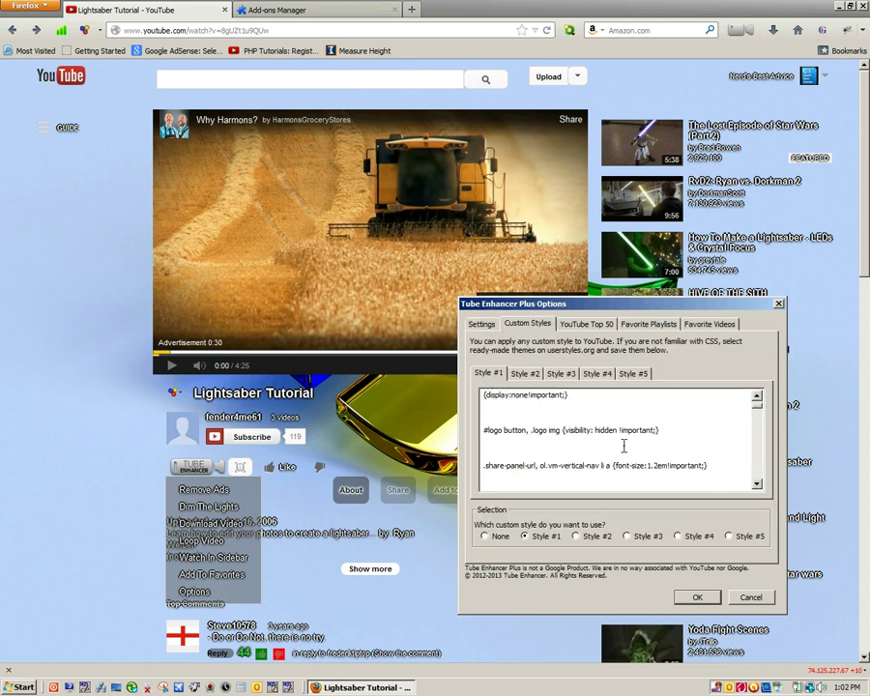
scroll(624, 446, "down", 5)
scroll(623, 445, "down", 5)
scroll(624, 446, "down", 5)
Select the candy Windows logo background image URL in Style #1's CSS
scroll(624, 446, "down", 3)
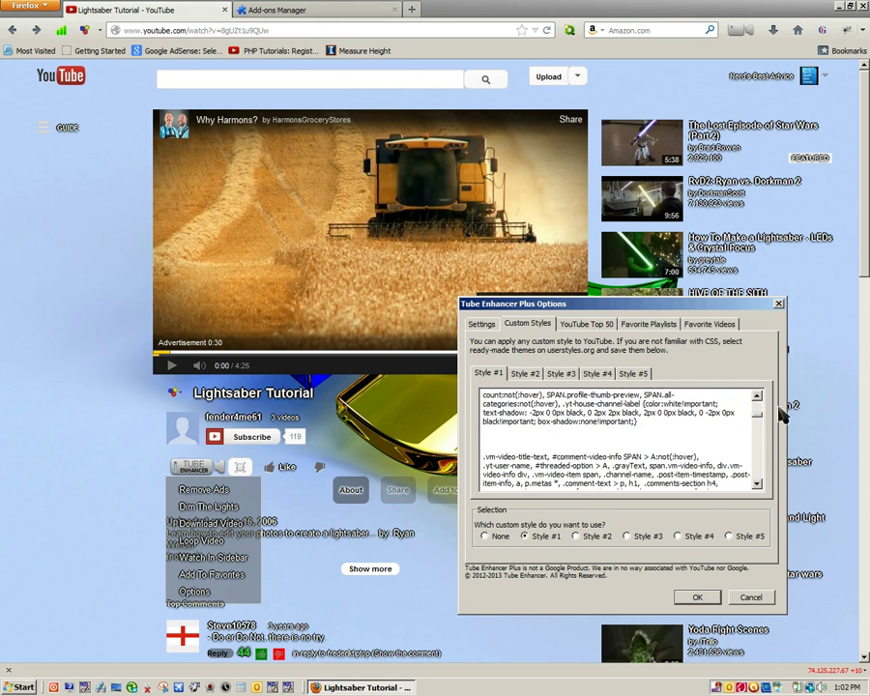
scroll(757, 401, "up", 2)
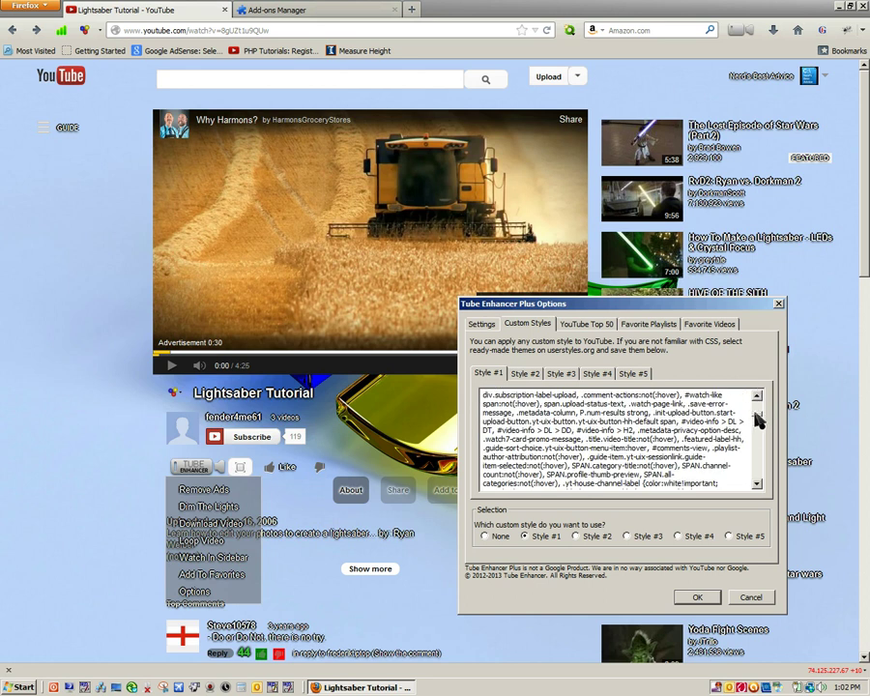
left_click_drag(758, 419, 758, 400)
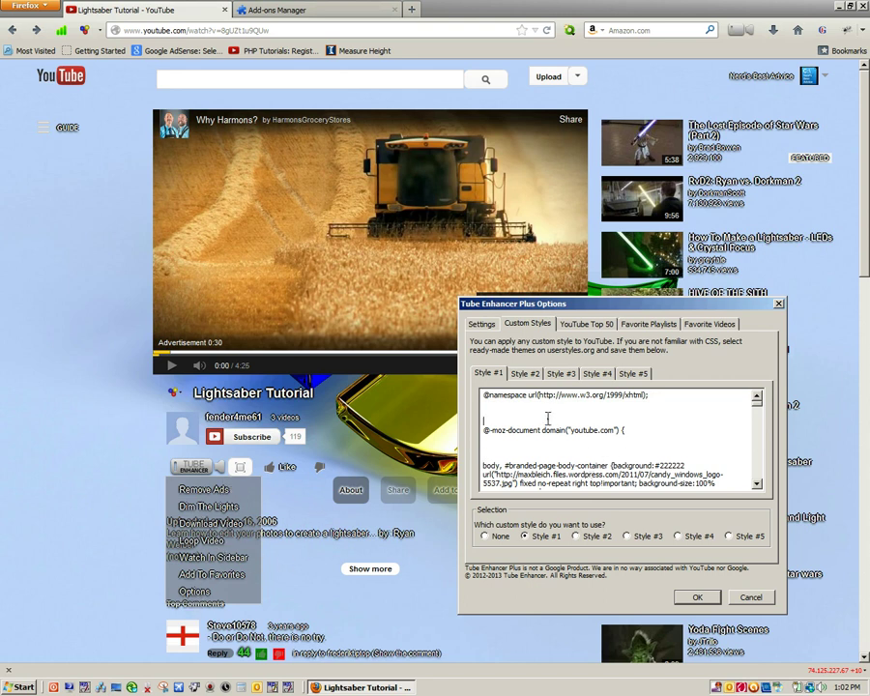
scroll(533, 407, "down", 1)
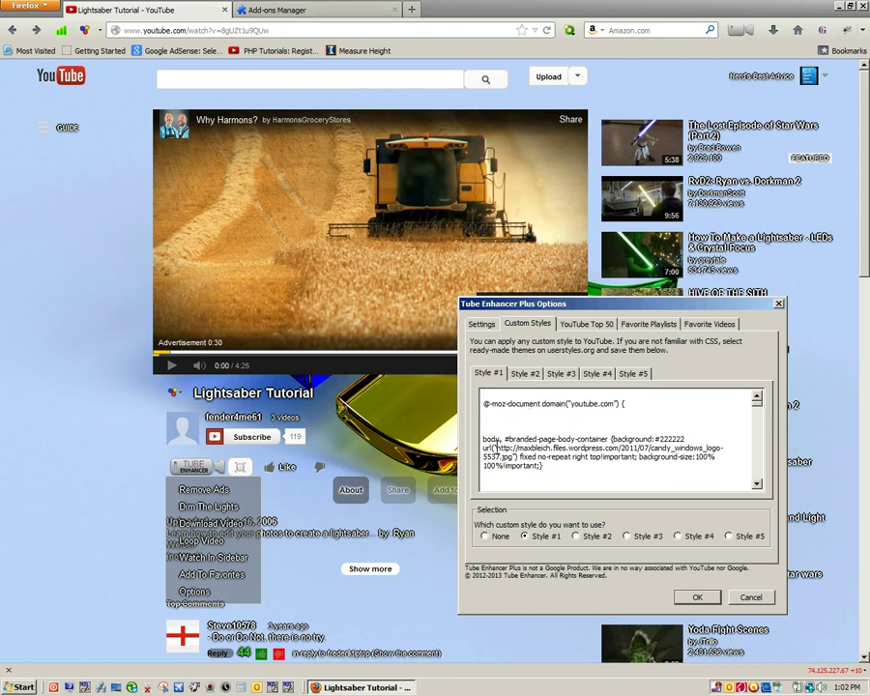
left_click_drag(511, 448, 516, 456)
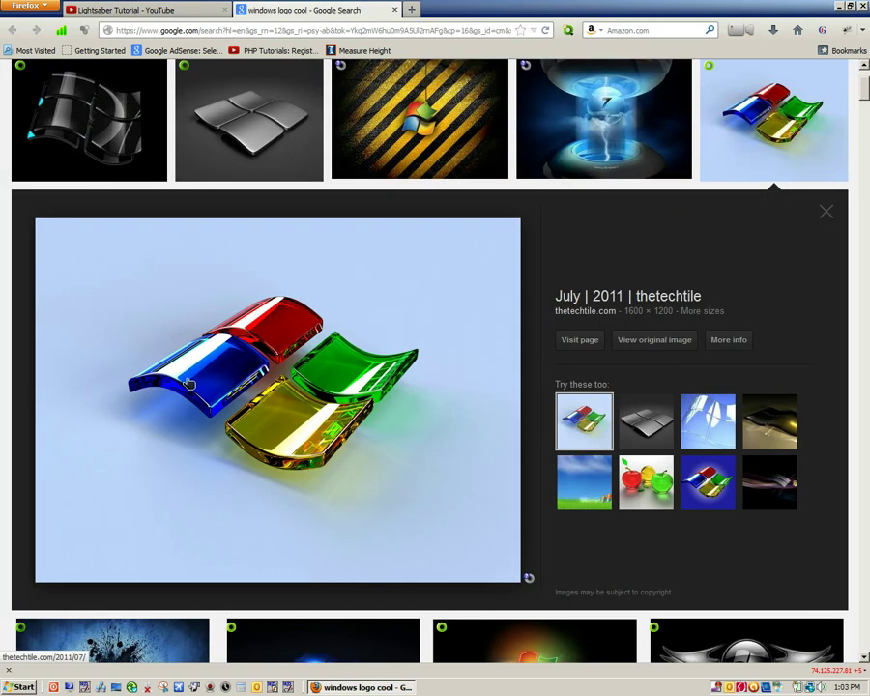
Open the full-size candy Windows logo from Google Images and copy its web address
left_click(640, 345)
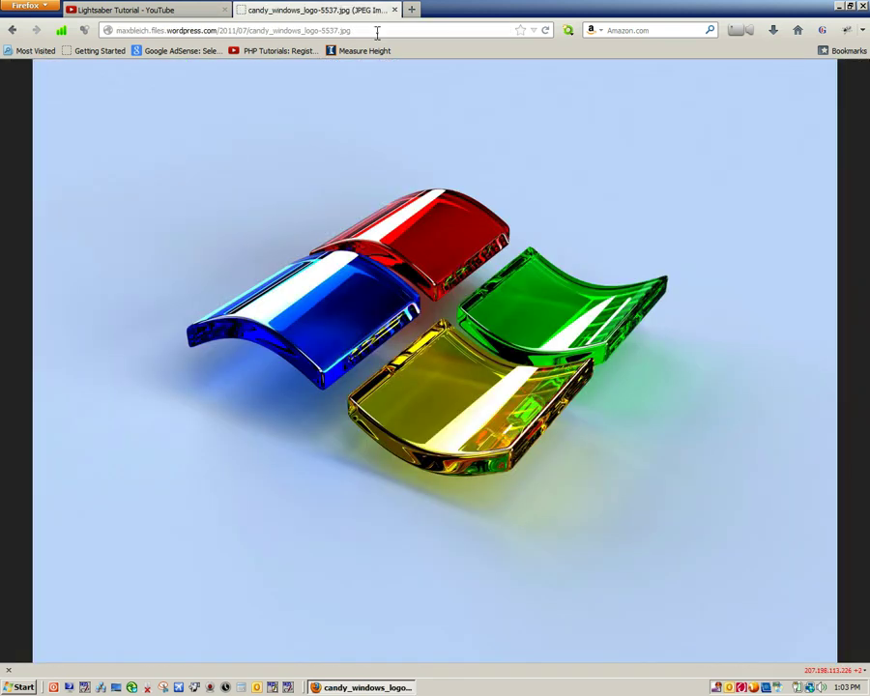
left_click(378, 32)
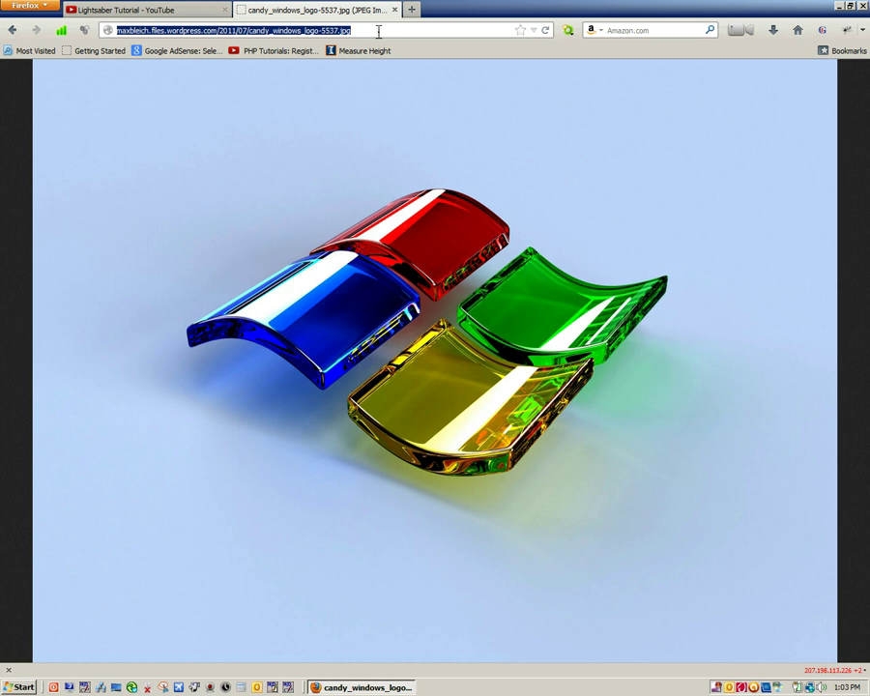
right_click(378, 32)
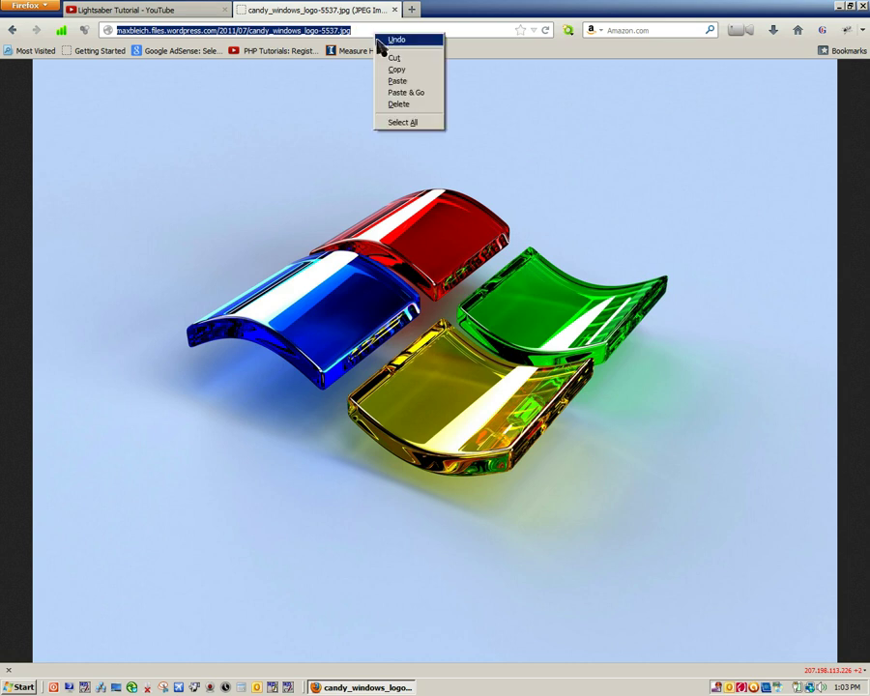
left_click(413, 78)
left_click(166, 10)
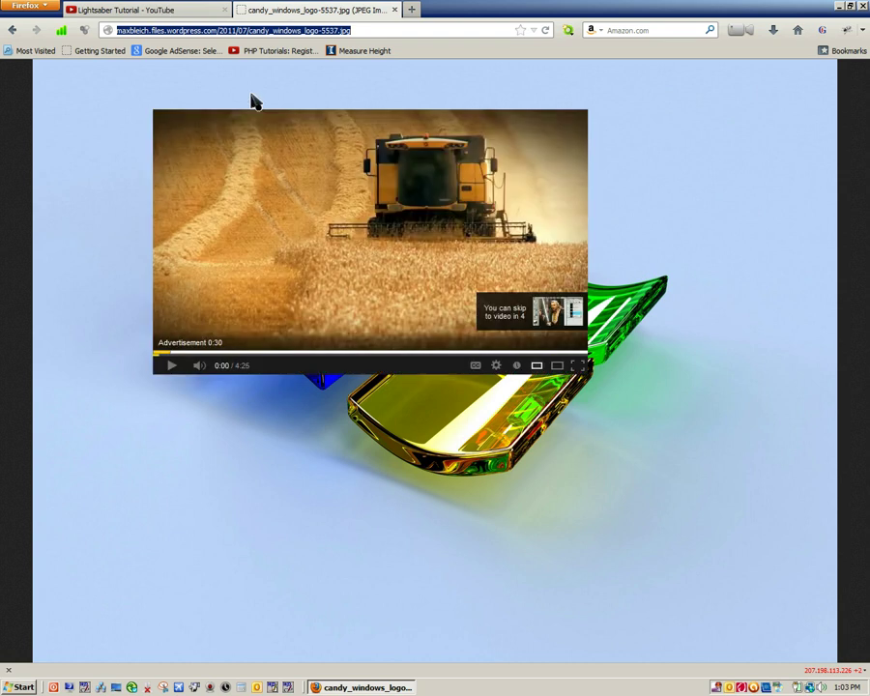
Reopen Style #1's custom CSS, select its background image URL, and confirm the style with OK
left_click(193, 467)
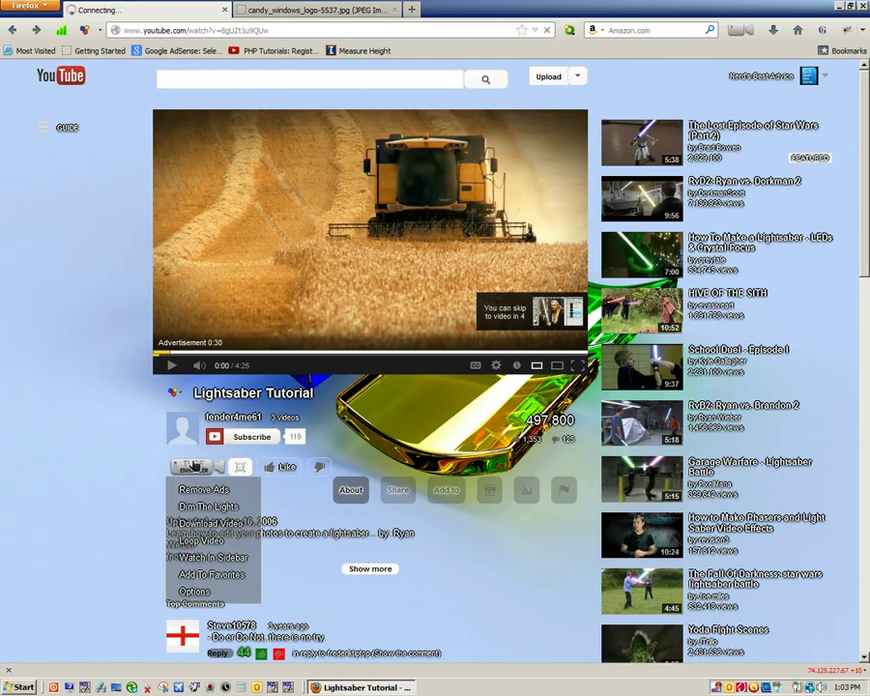
left_click(196, 592)
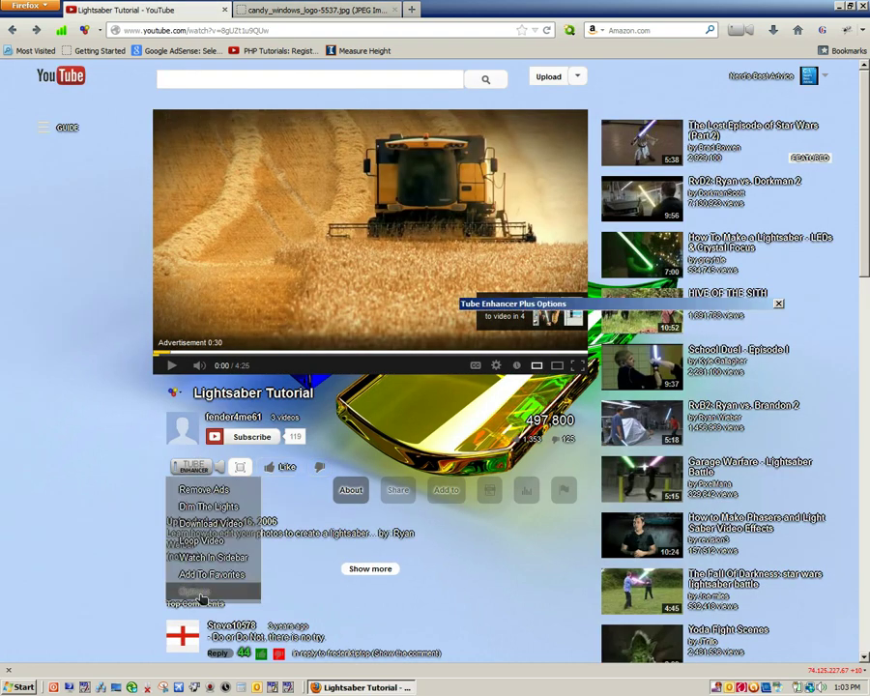
left_click(539, 330)
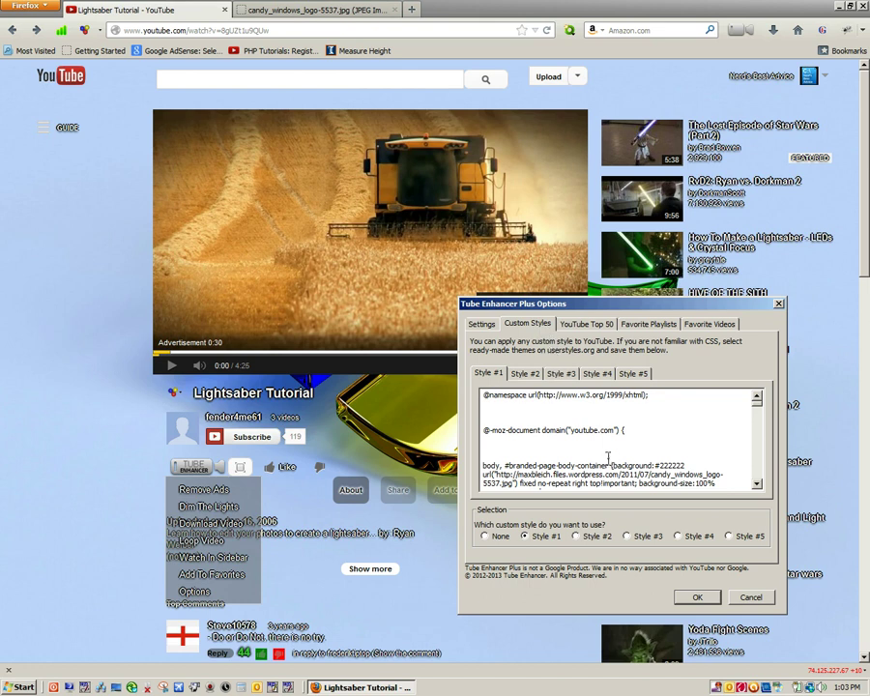
scroll(519, 432, "down", 2)
scroll(519, 433, "down", 2)
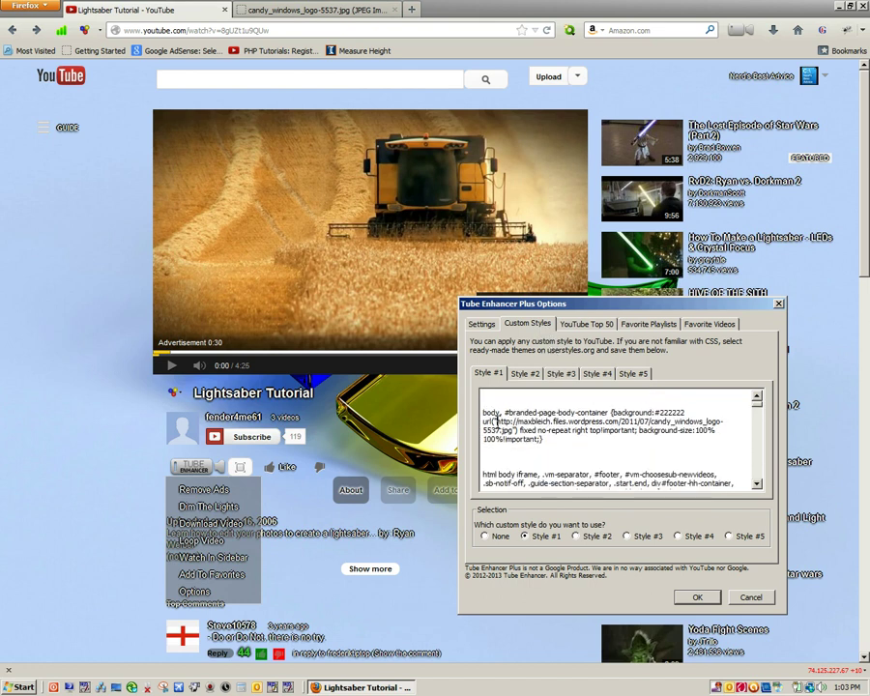
left_click_drag(496, 421, 501, 430)
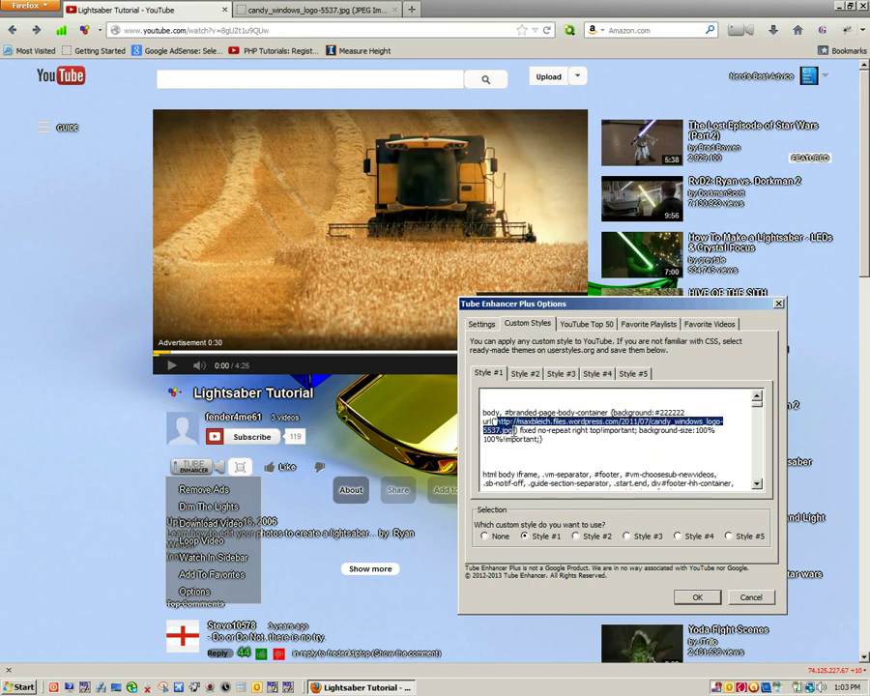
left_click(663, 535)
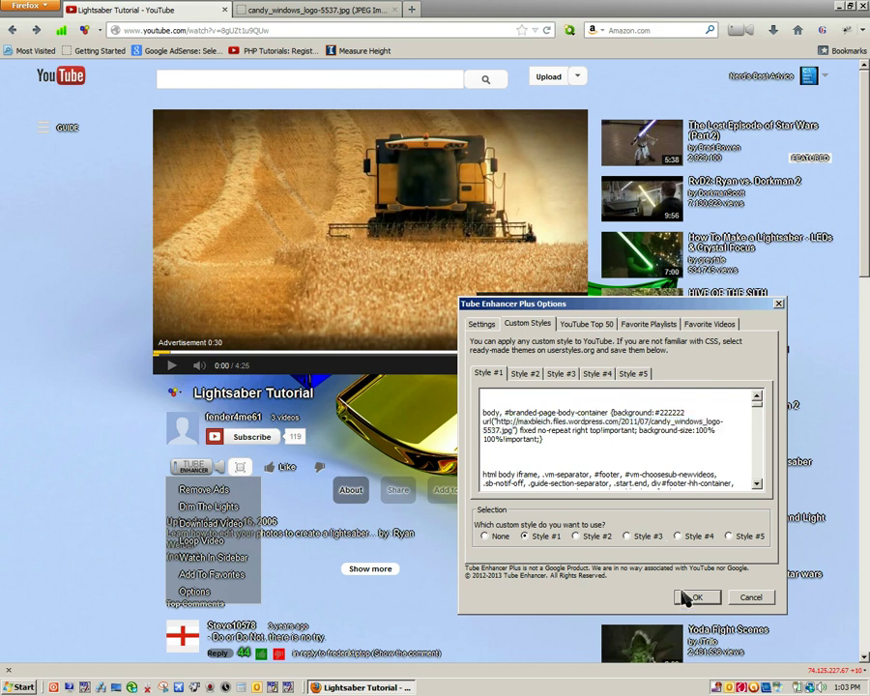
left_click(688, 598)
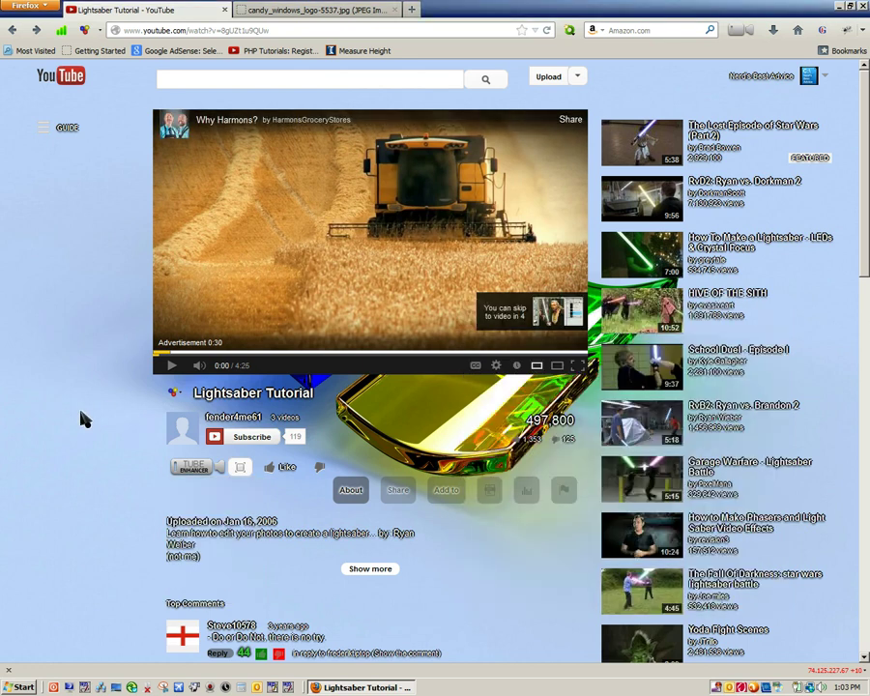
Set the Visual Effects dimming colour in Tube Enhancer Plus Options to orange and save
left_click(191, 468)
left_click(200, 598)
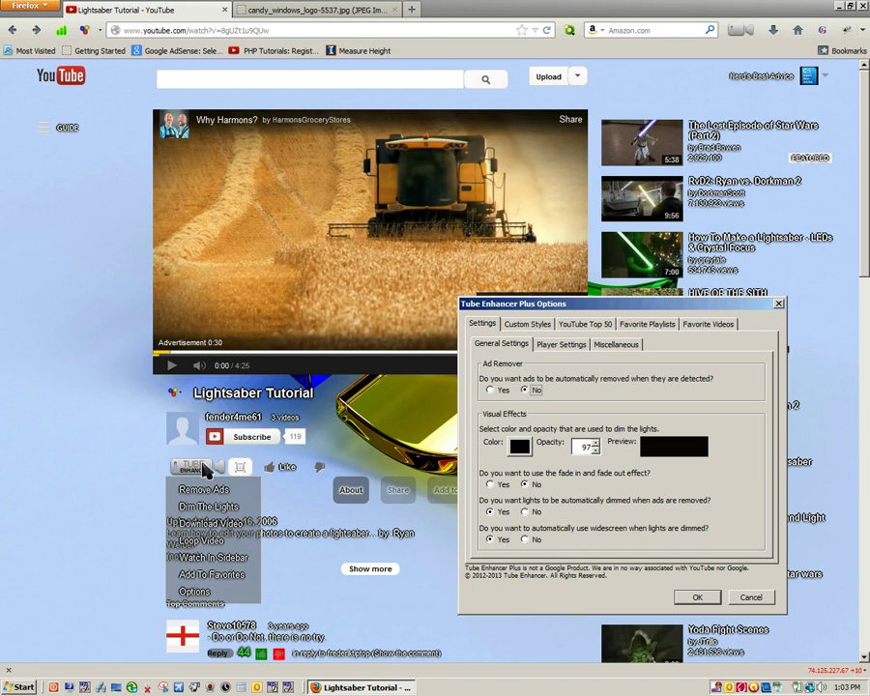
left_click(519, 445)
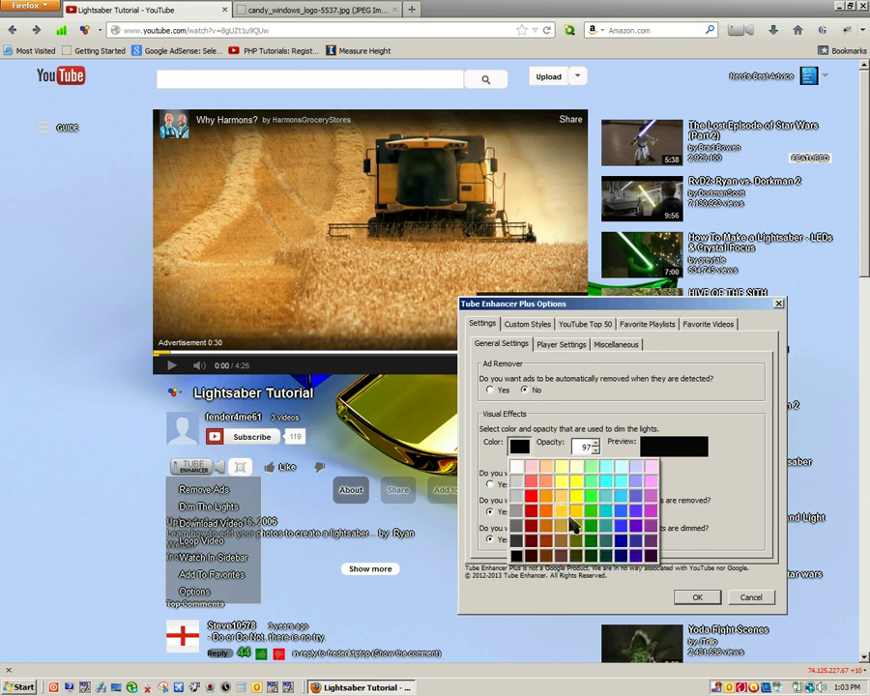
left_click(547, 519)
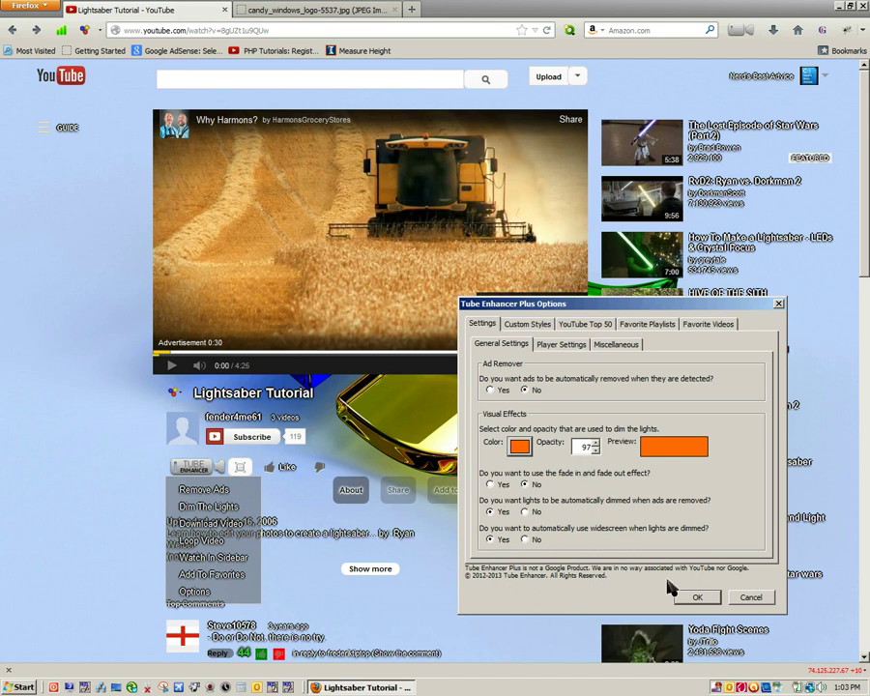
left_click(696, 598)
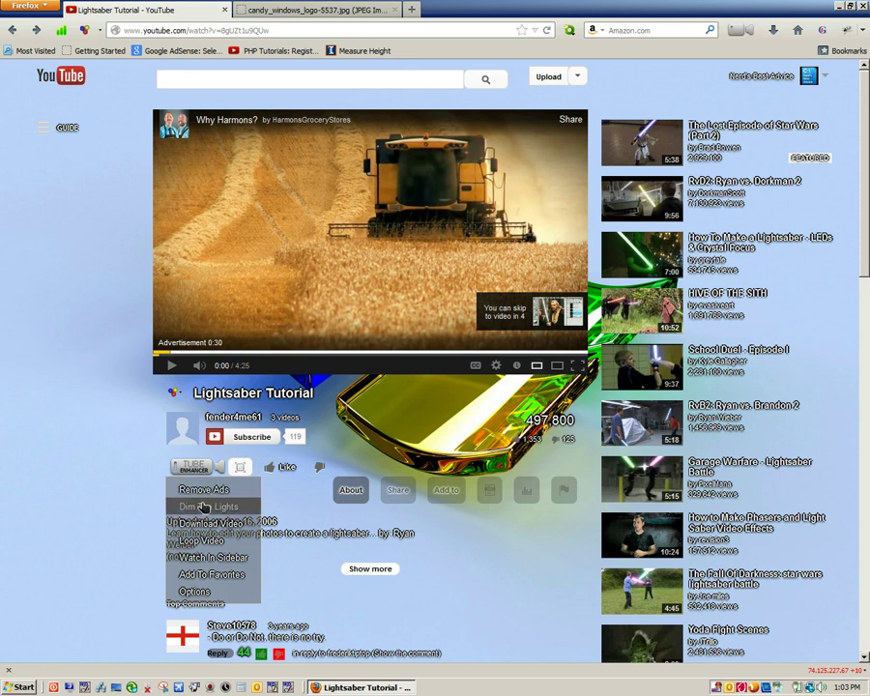
left_click(179, 506)
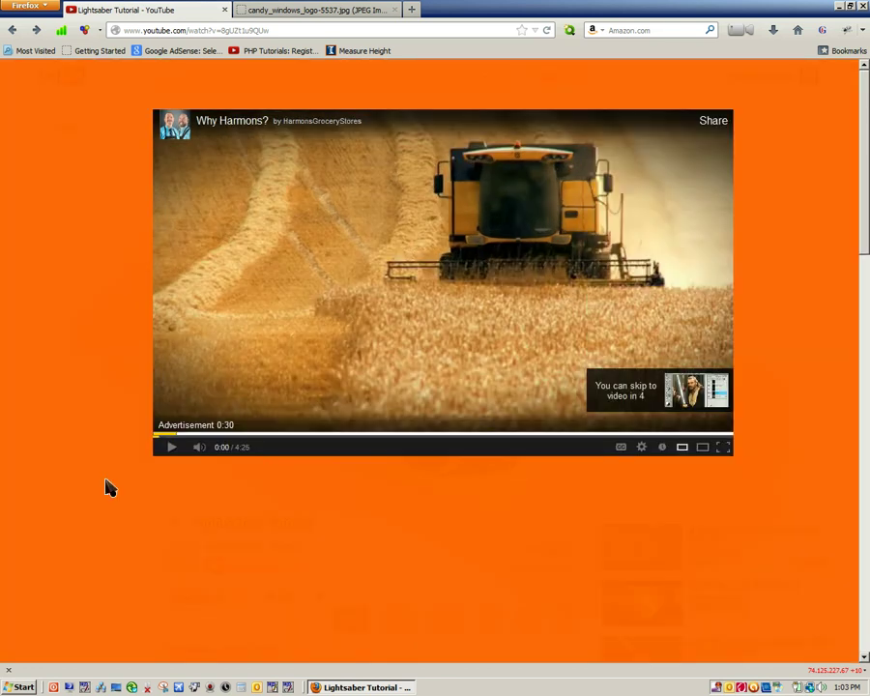
left_click(56, 332)
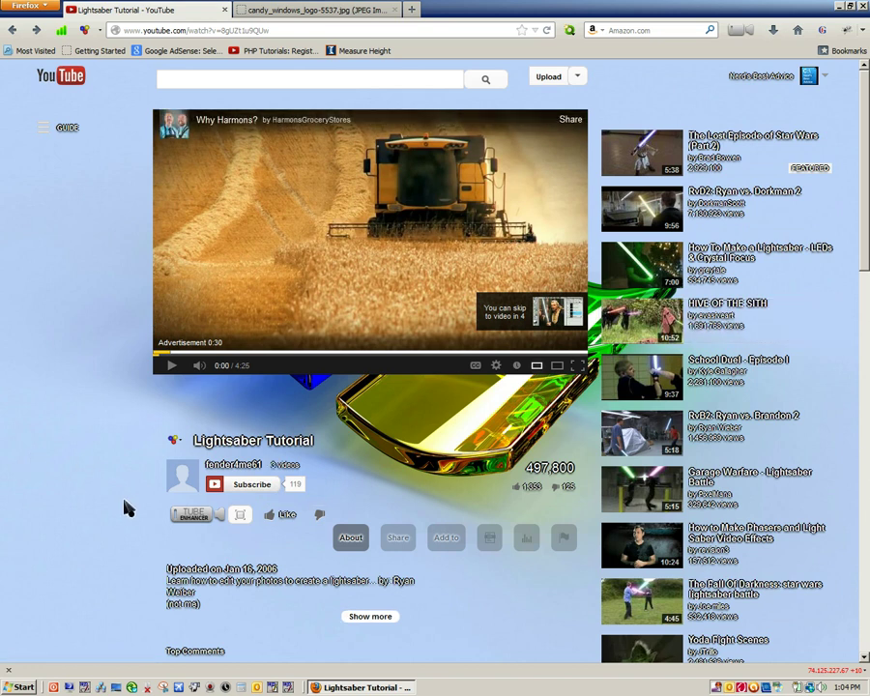
Use Tube Enhancer's Remove Ads on the Lightsaber video, then reopen the add-on's Options
left_click(203, 519)
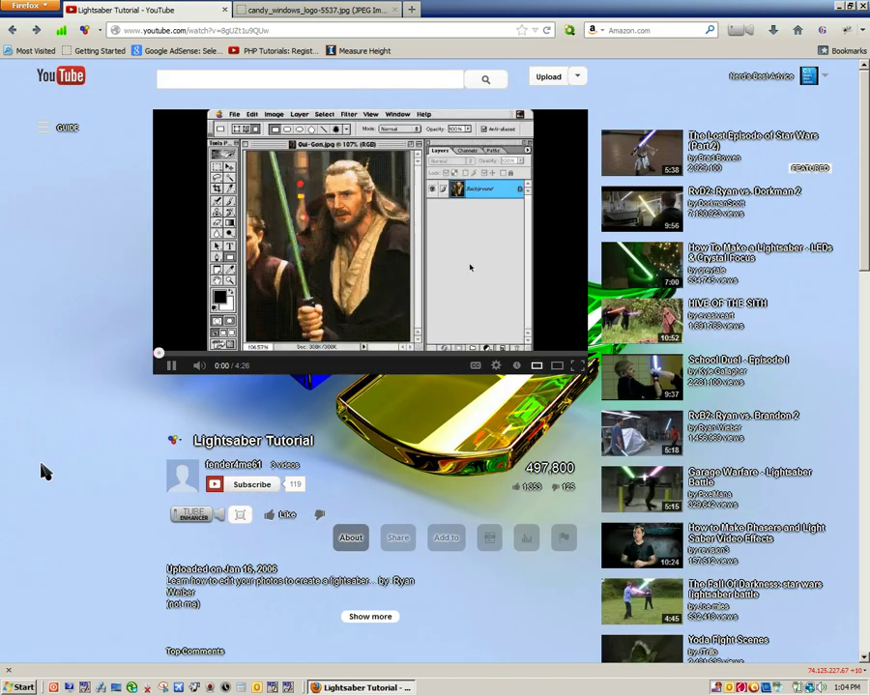
left_click(187, 514)
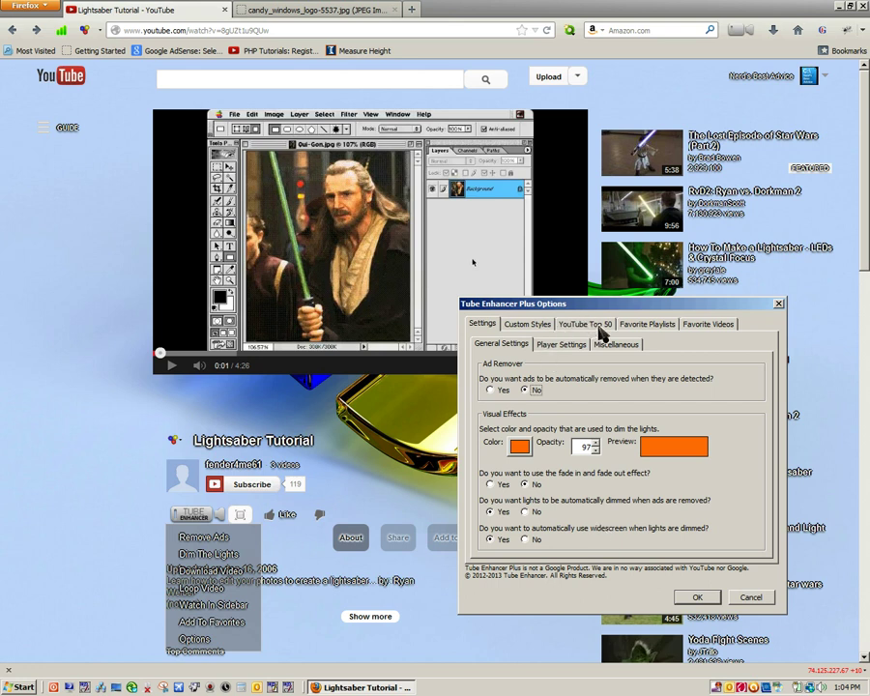
Set Ad Remover to Yes, save the options, and reload the video page
left_click(495, 389)
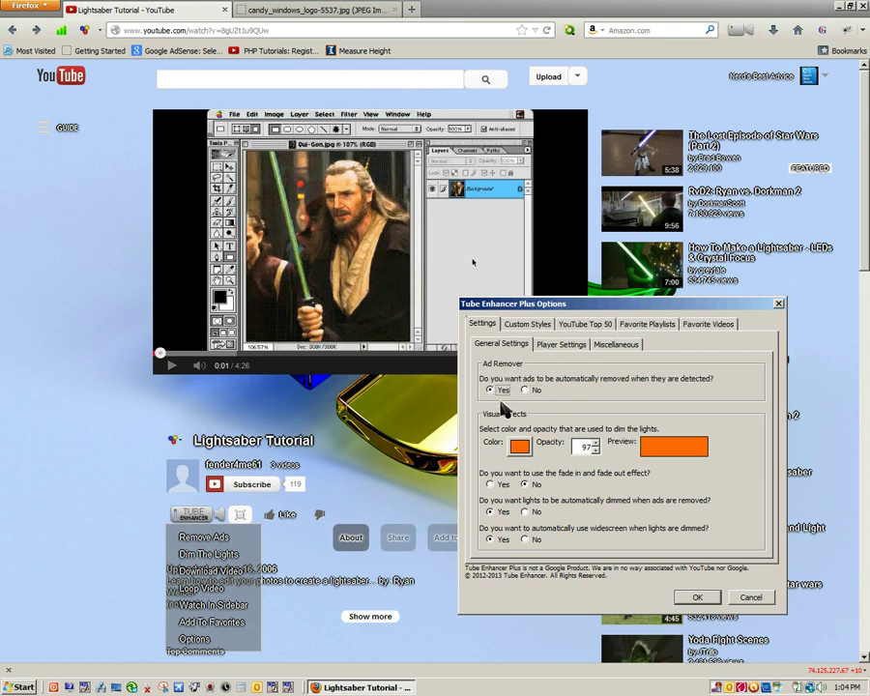
left_click(696, 598)
left_click(547, 32)
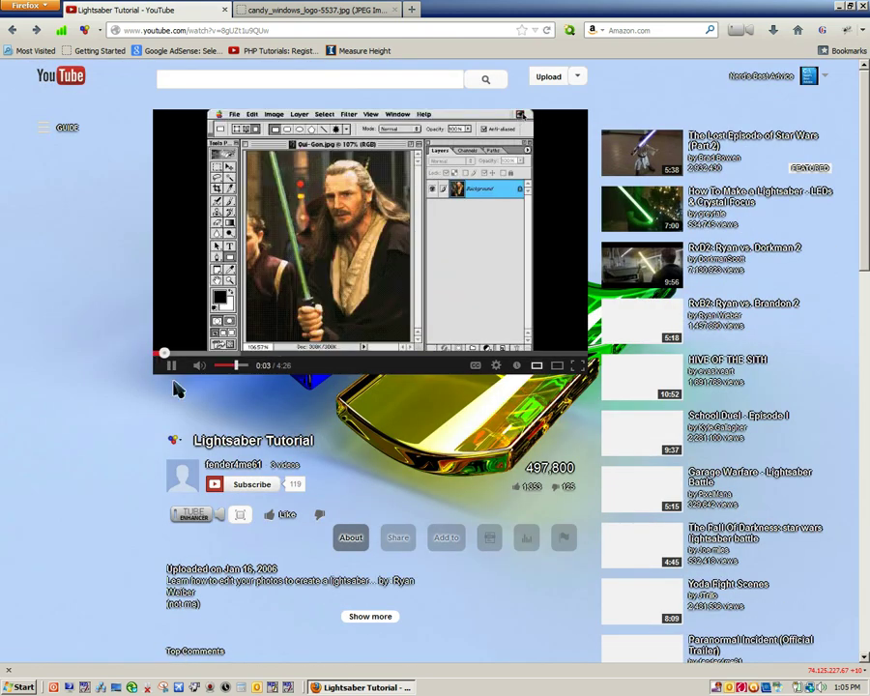
Pause the tutorial video and reset the Tube Enhancer Plus dimming colour to black
left_click(171, 368)
left_click(184, 513)
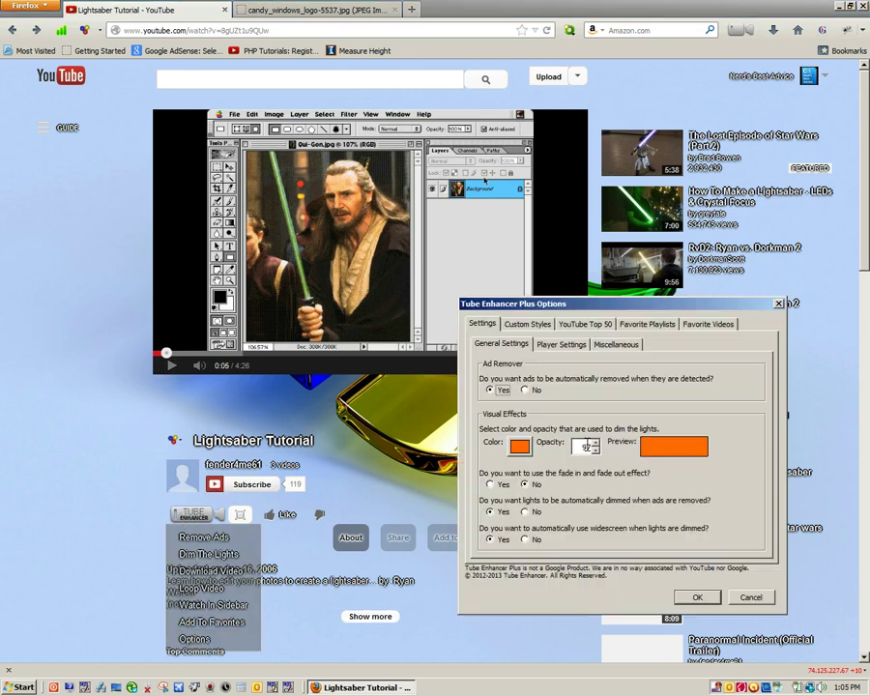
left_click(519, 446)
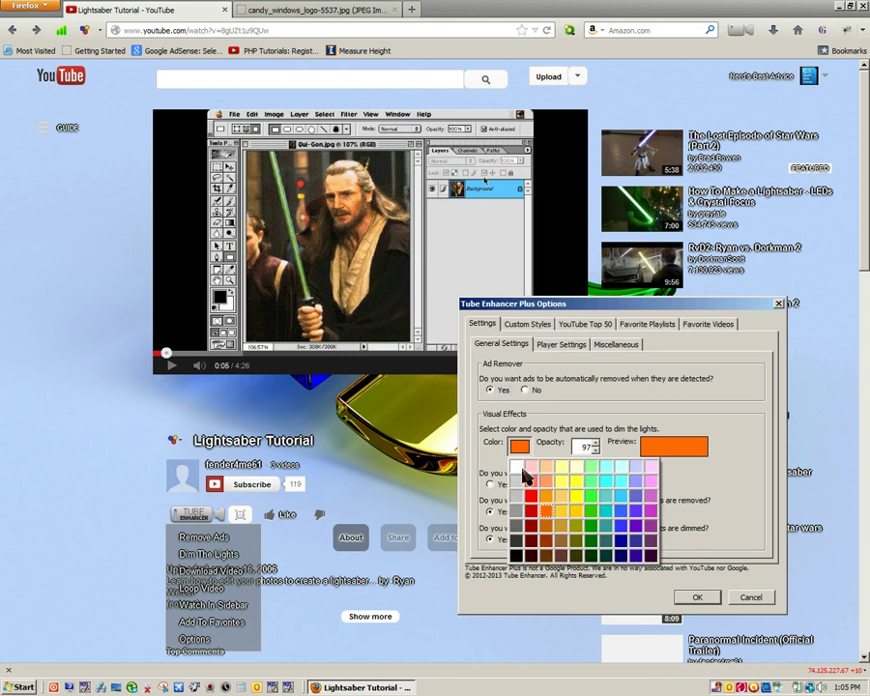
left_click(517, 556)
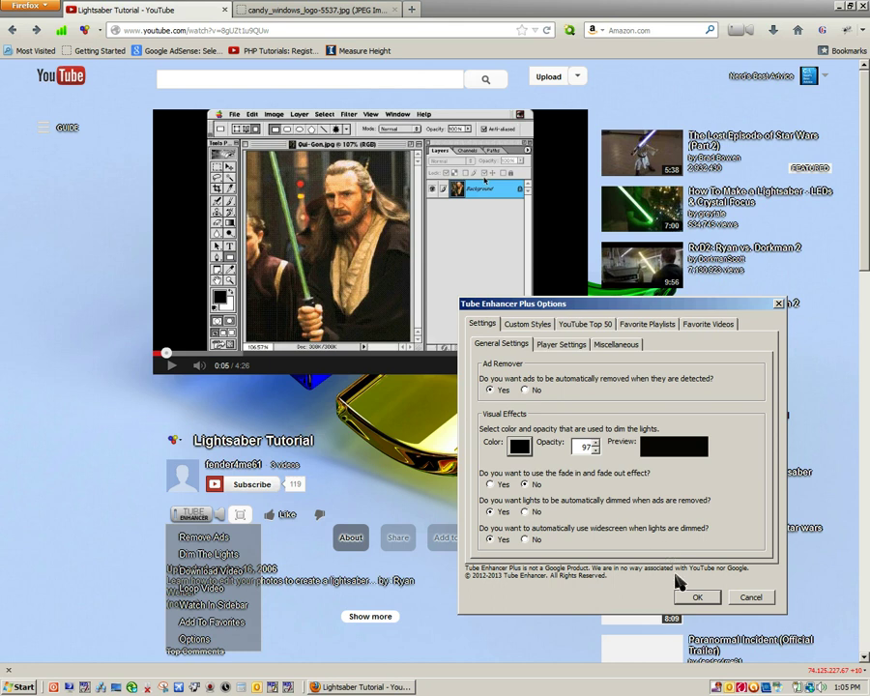
left_click(738, 601)
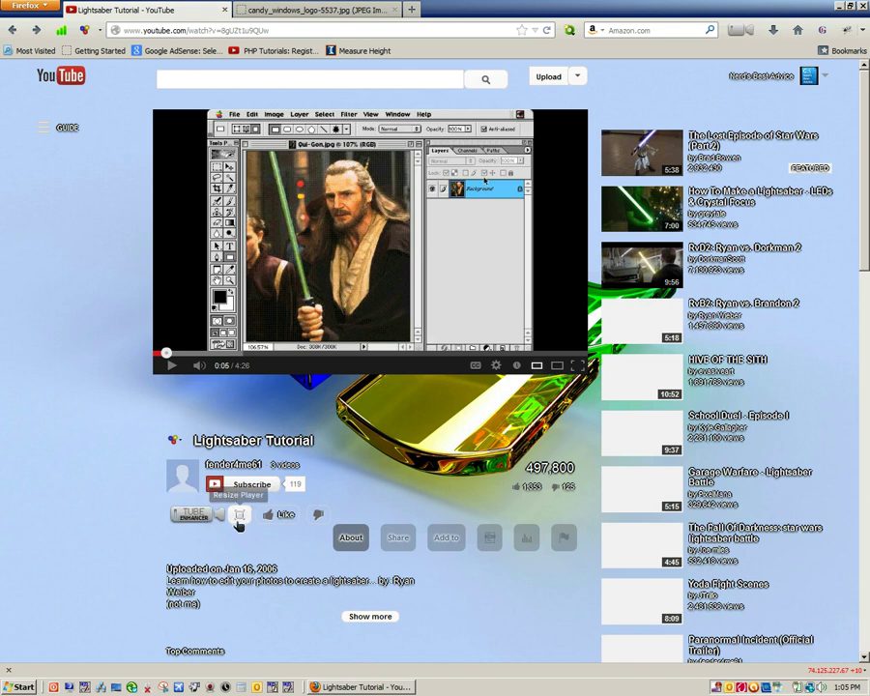
left_click(177, 514)
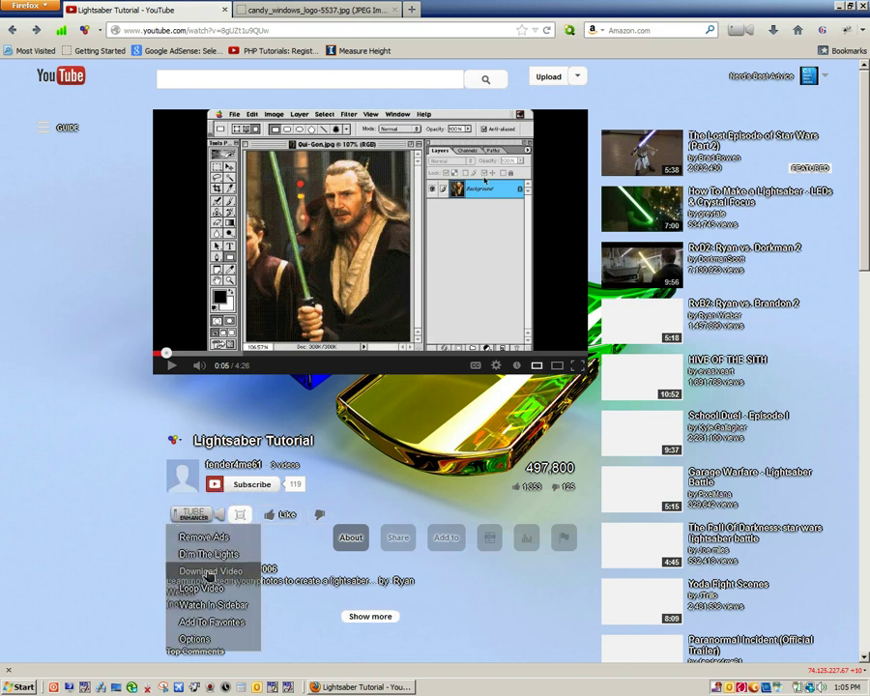
left_click(210, 575)
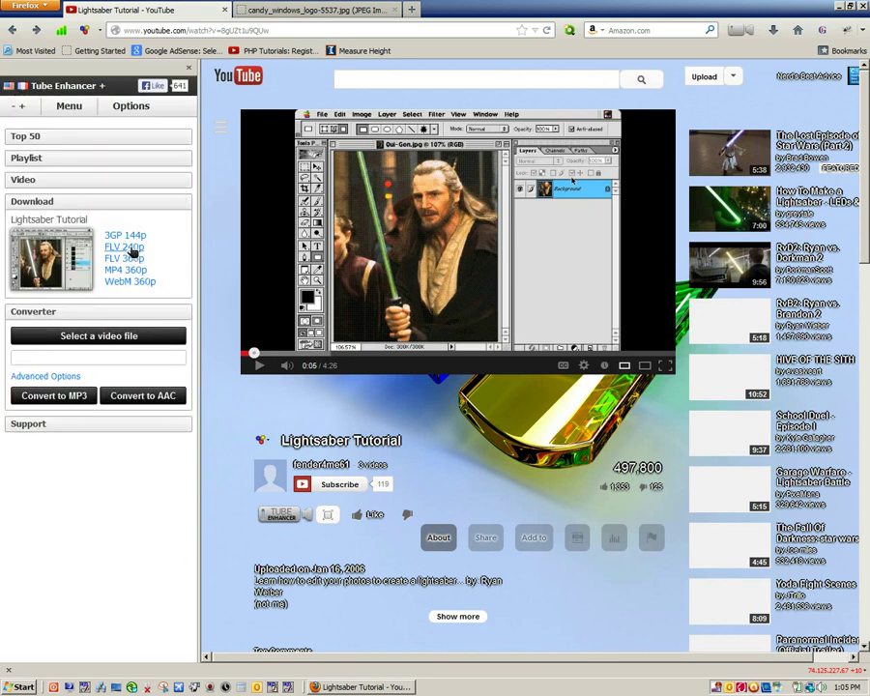
left_click(583, 366)
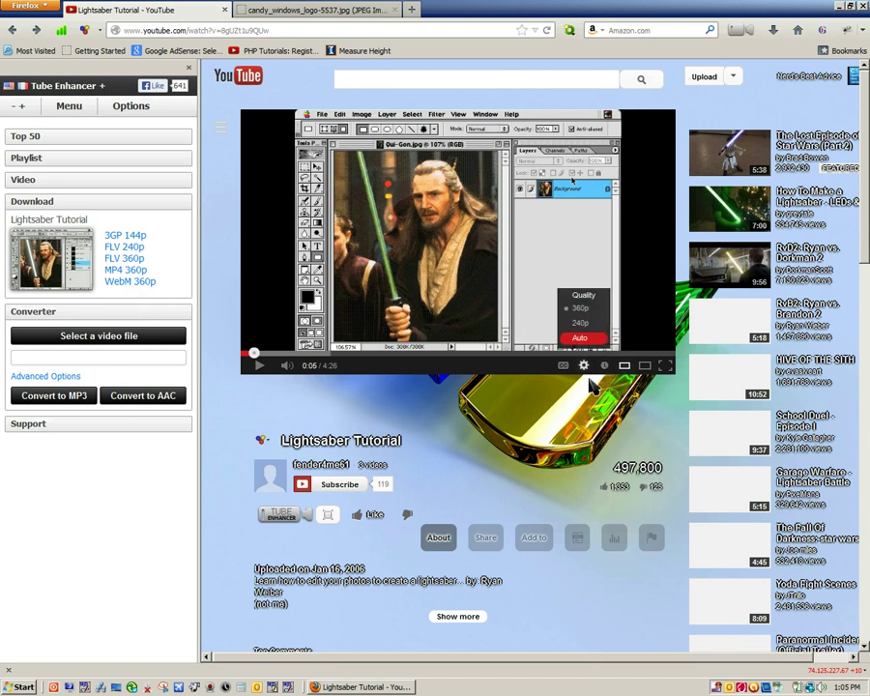
left_click(140, 273)
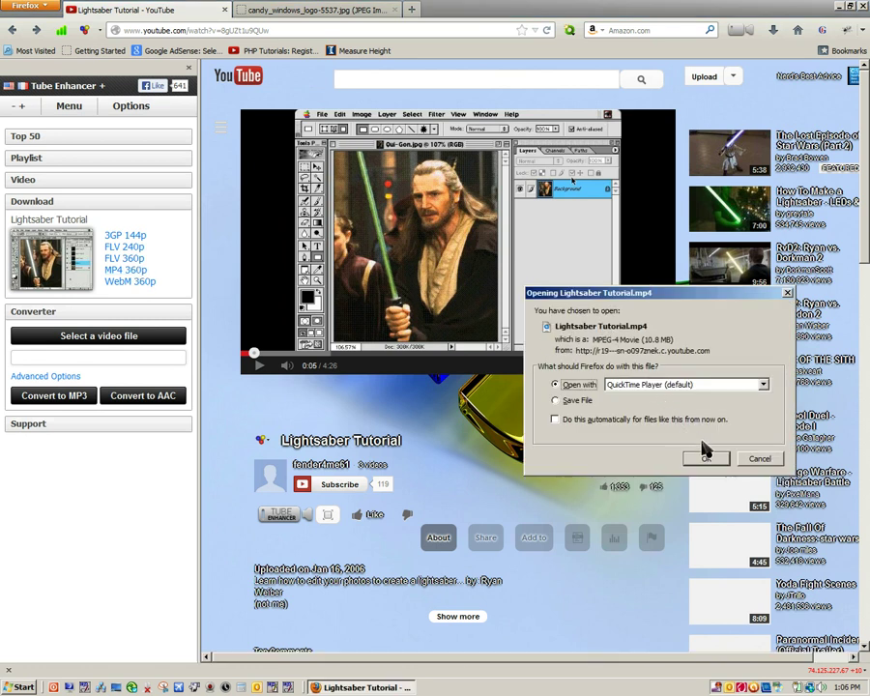
left_click(750, 463)
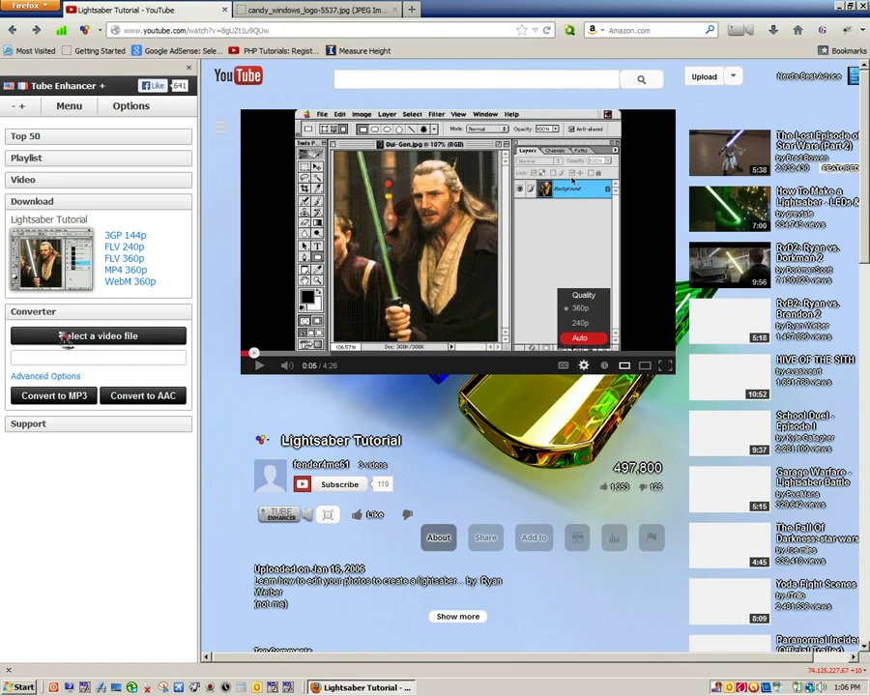
left_click(68, 346)
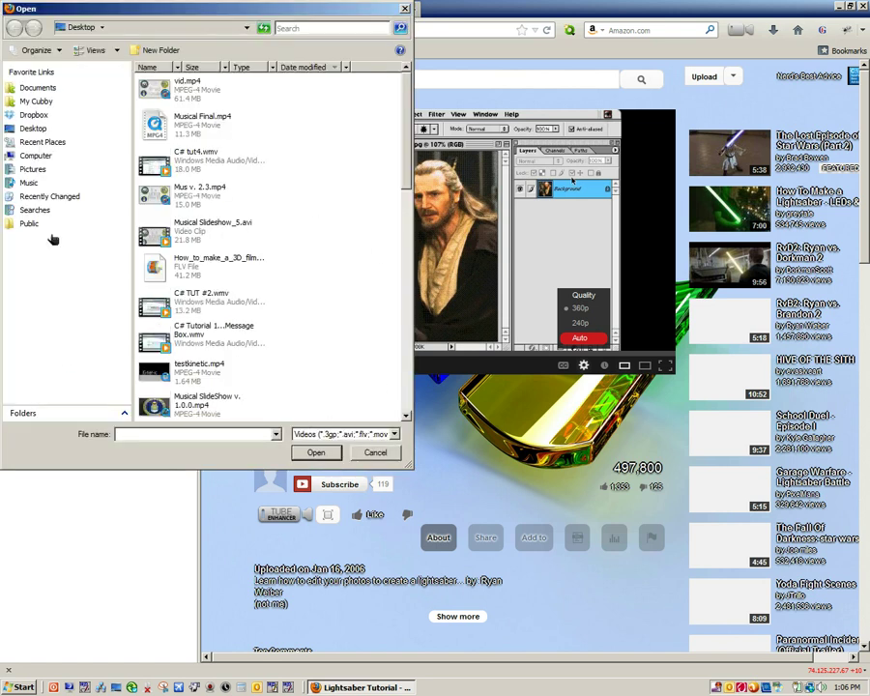
left_click(375, 452)
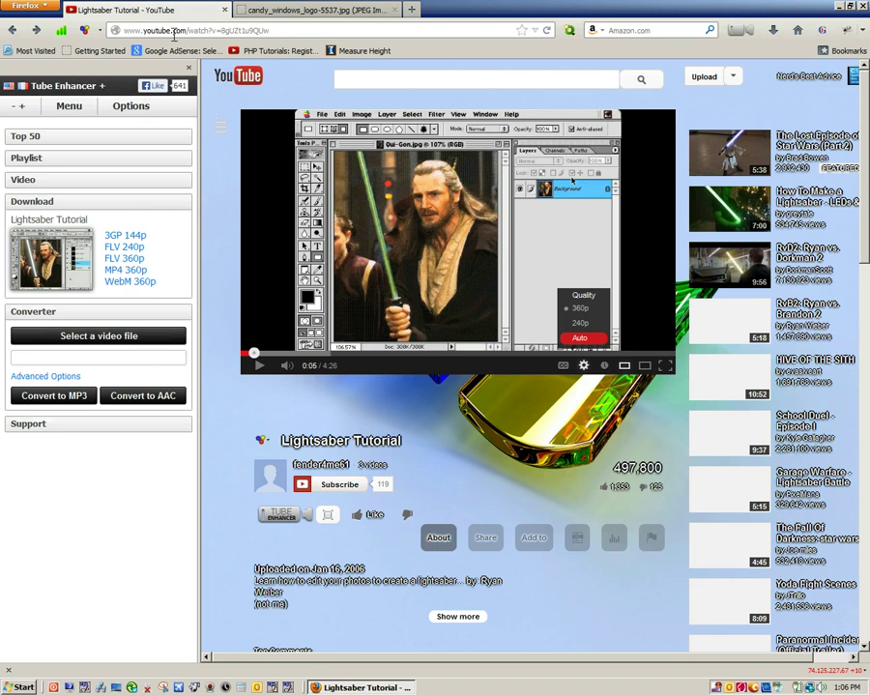
left_click(183, 69)
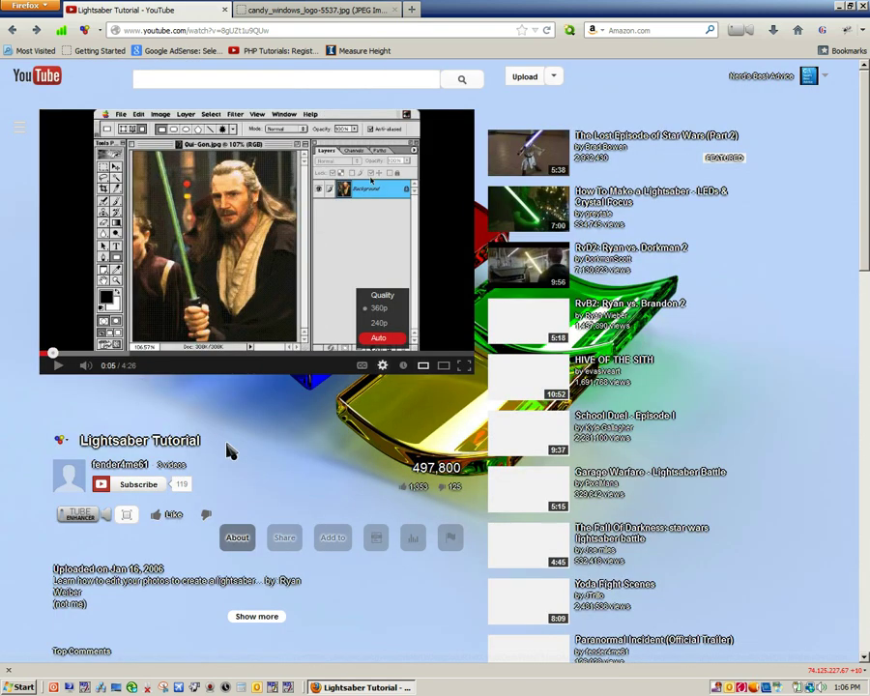
left_click(173, 521)
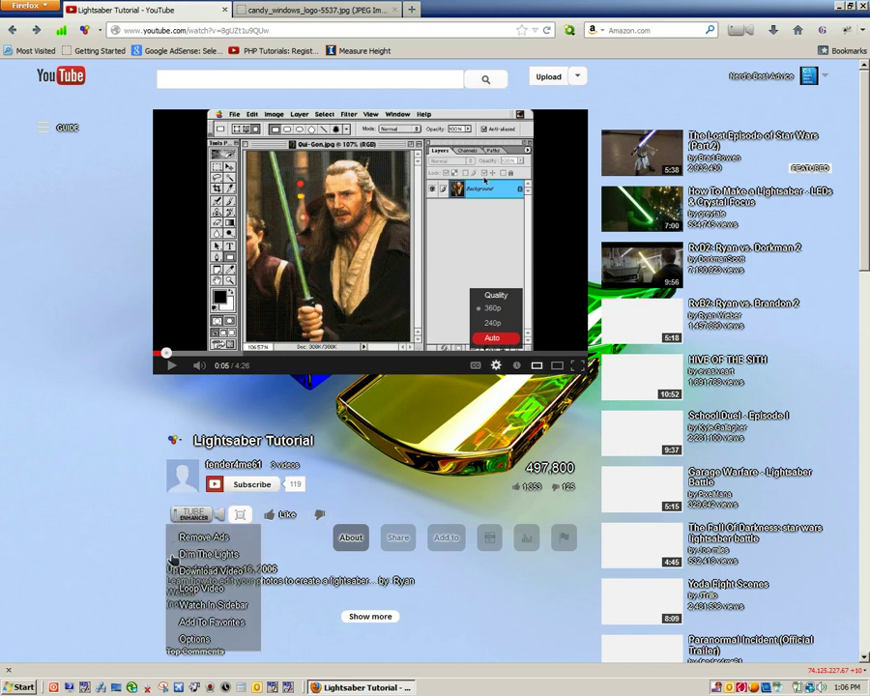
left_click(234, 609)
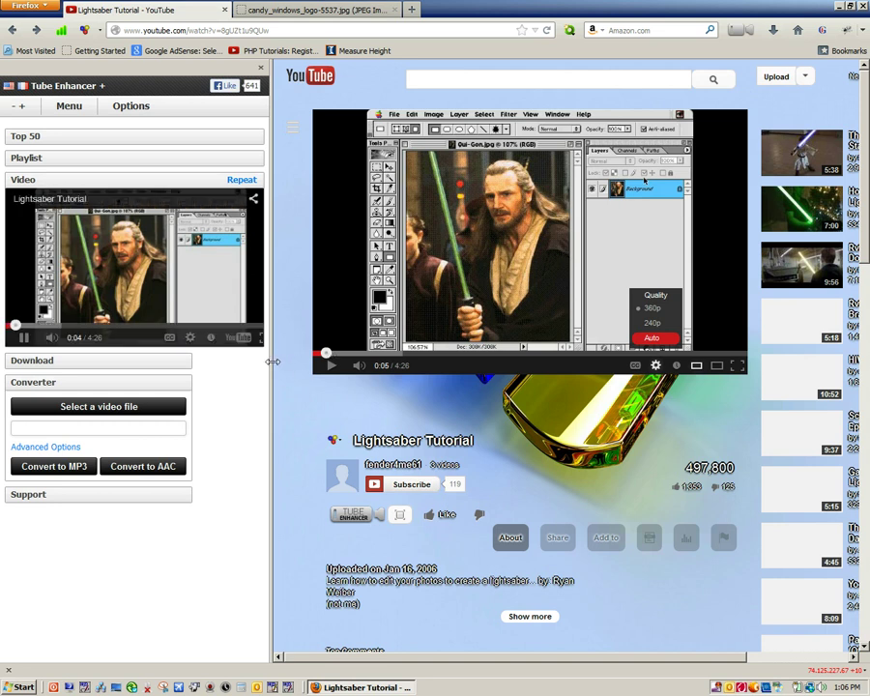
left_click(337, 9)
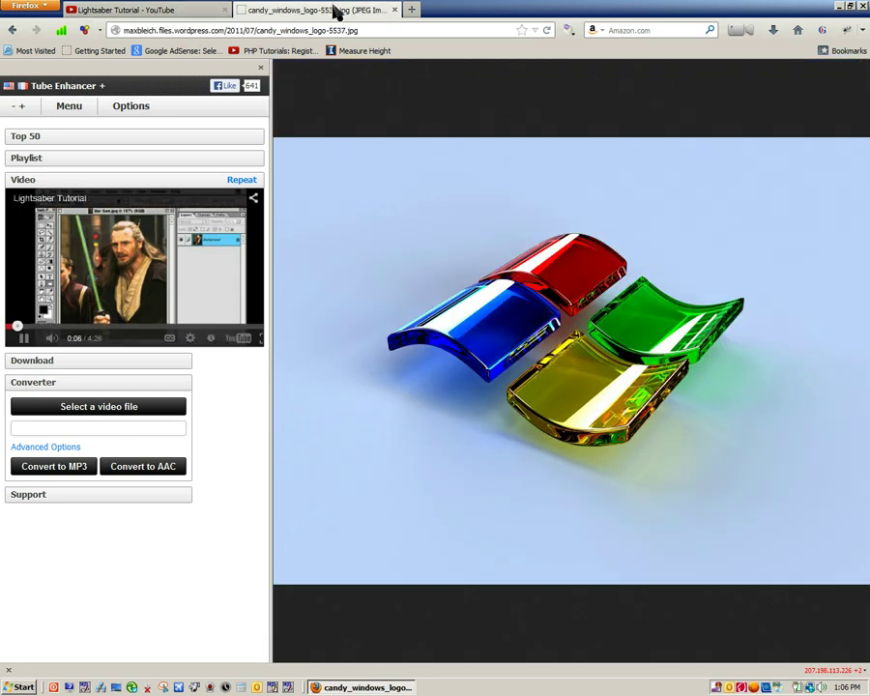
left_click(388, 30)
type("www.")
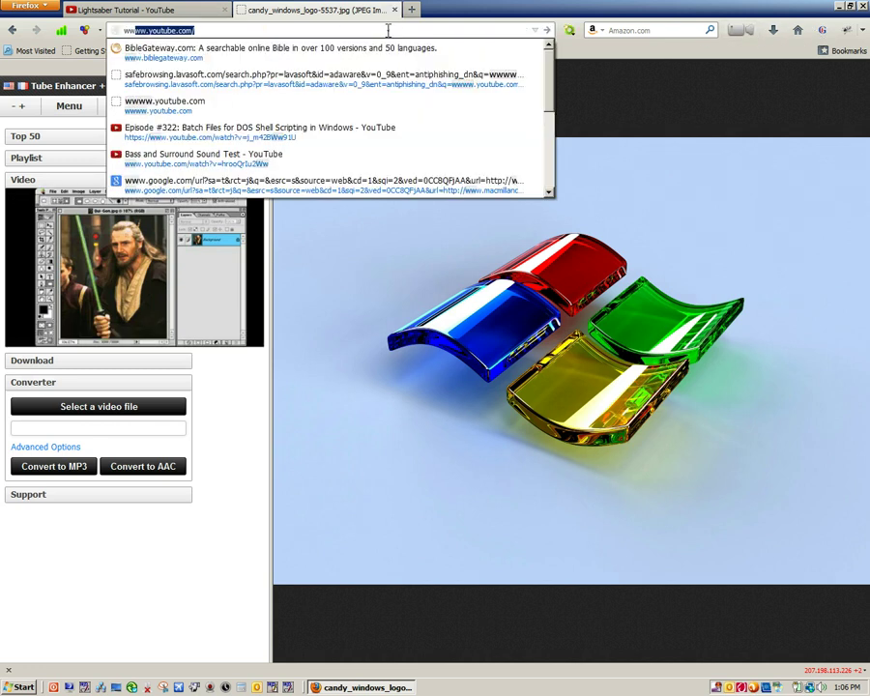
type("googl")
key("Return")
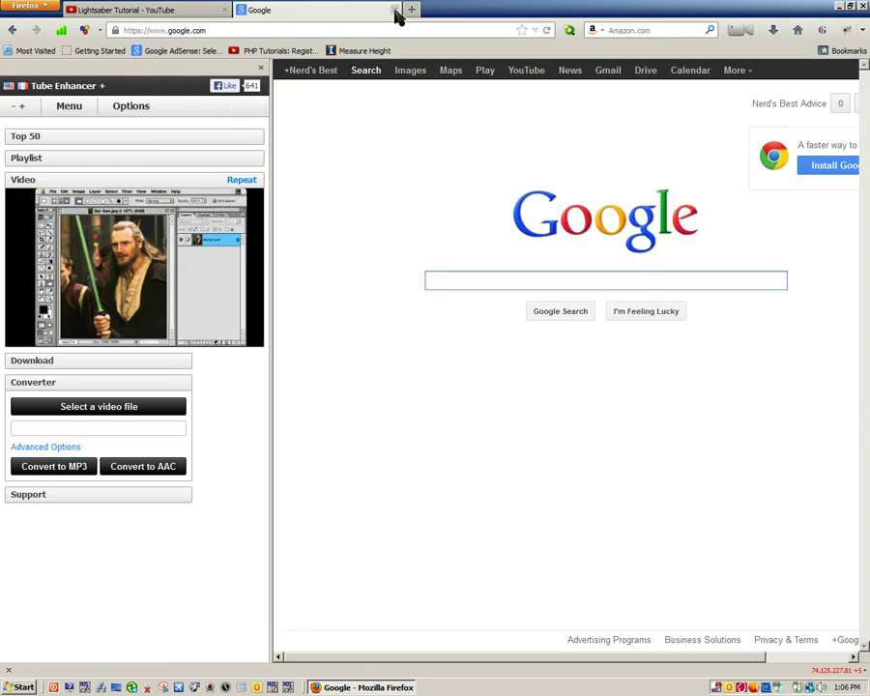
left_click(395, 10)
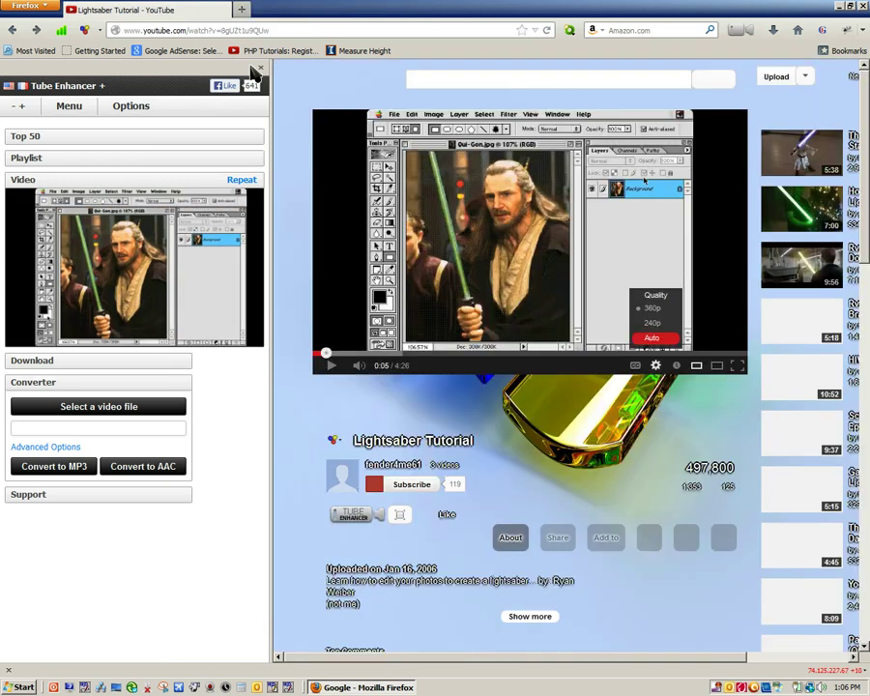
left_click(255, 72)
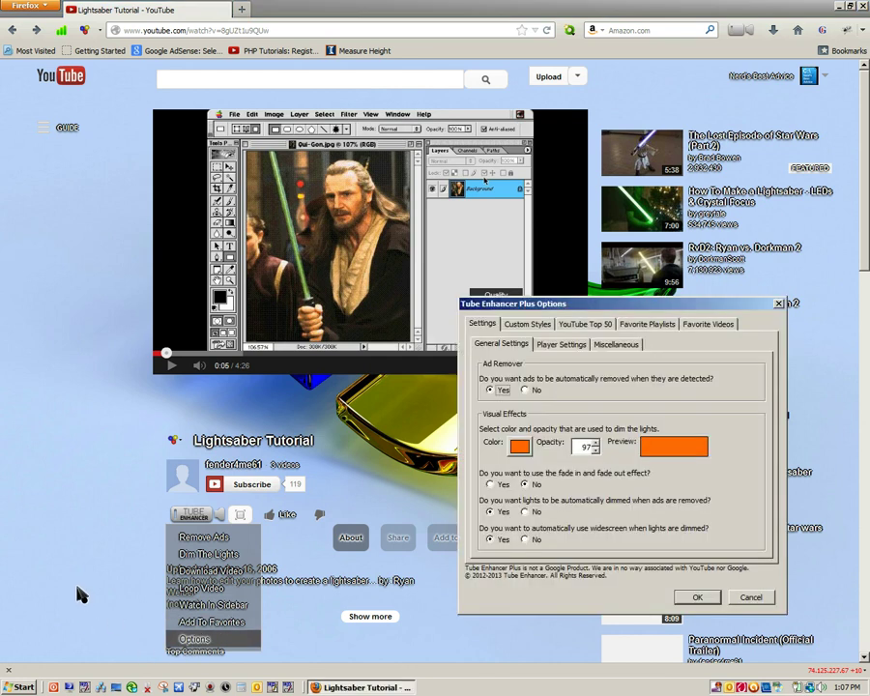
Browse the YouTube Top 50, Favorite Videos and Custom Styles options, then close Options
left_click(591, 325)
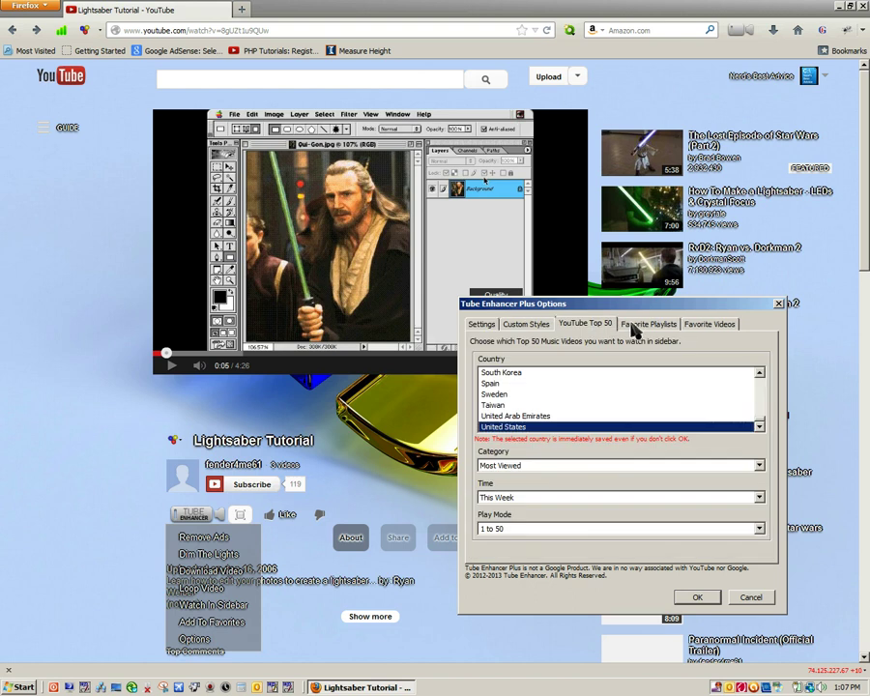
left_click(710, 324)
left_click(526, 324)
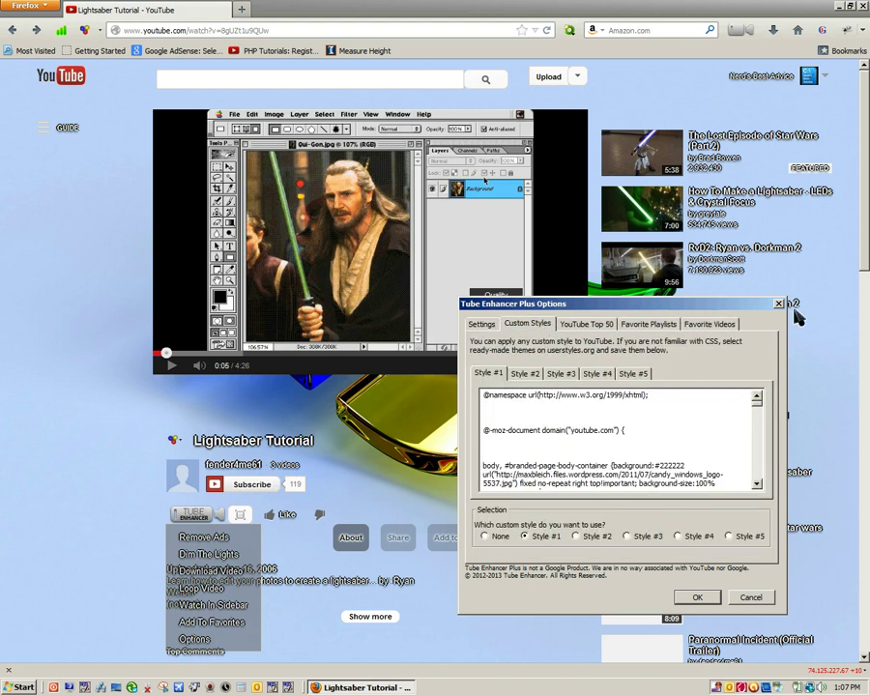
left_click(779, 305)
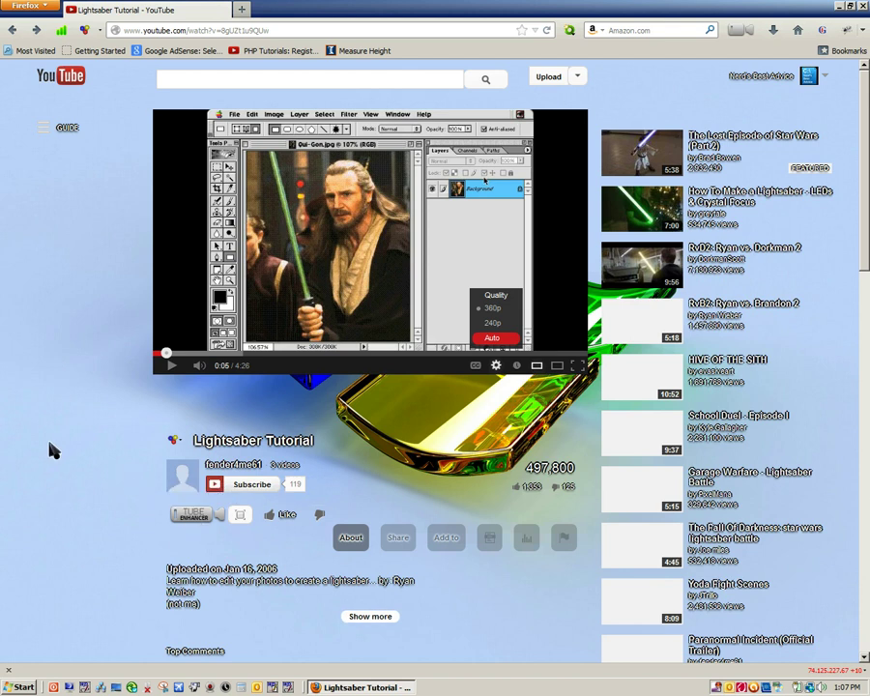
key("ctrl+shift+a")
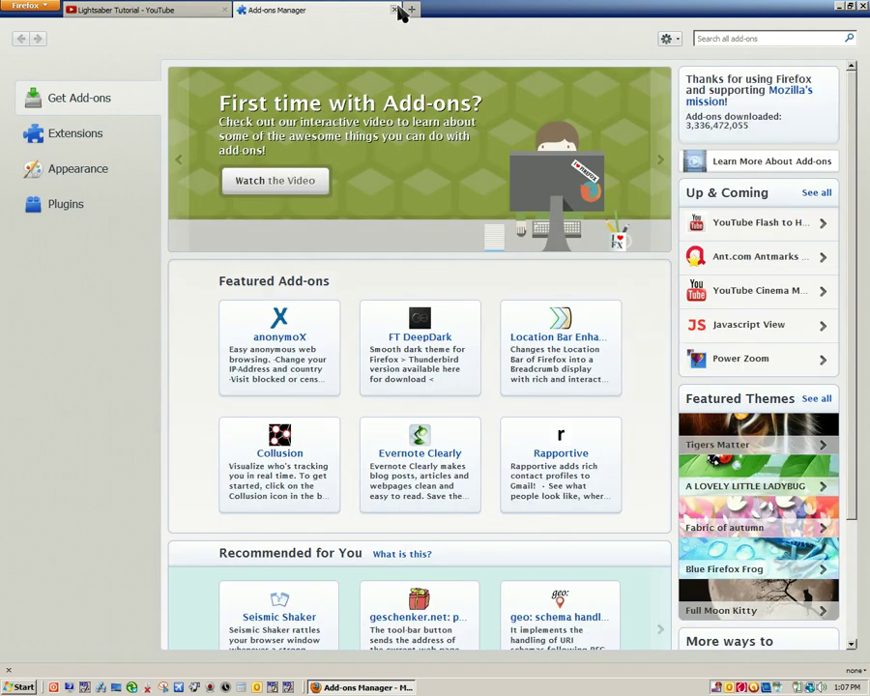
left_click(395, 10)
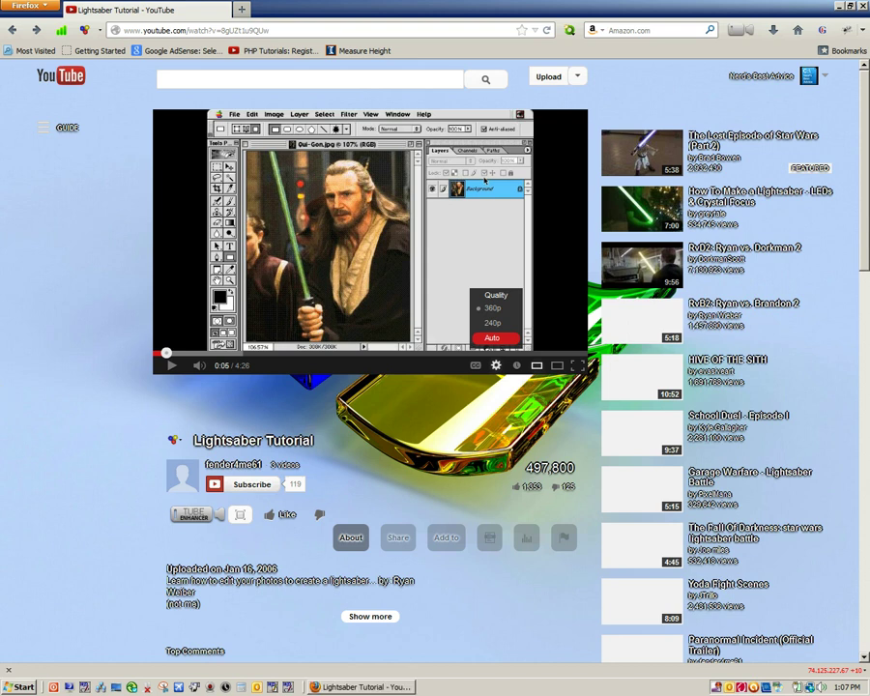
scroll(60, 558, "down", 2)
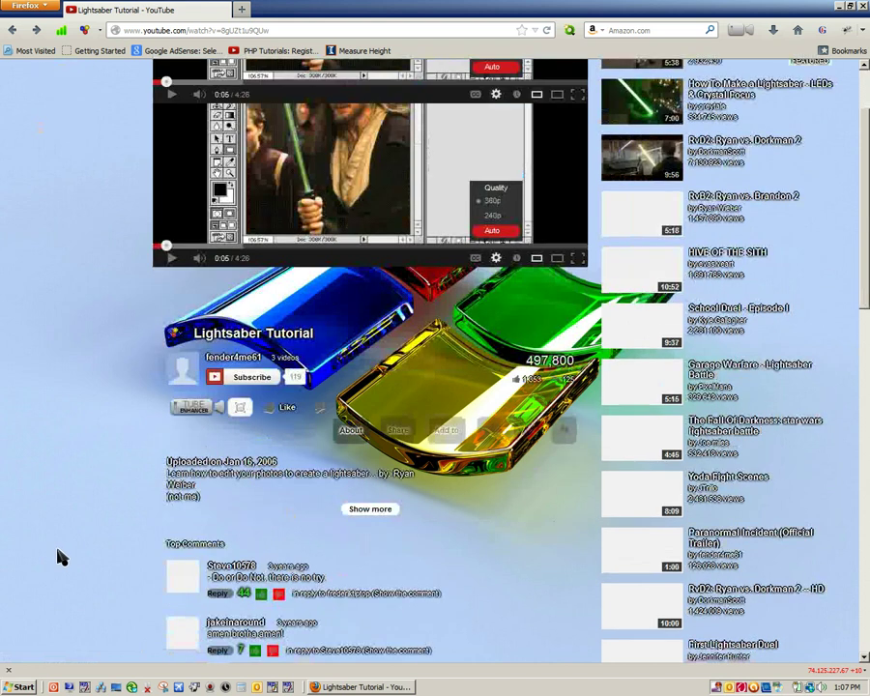
scroll(60, 557, "down", 3)
scroll(60, 557, "up", 5)
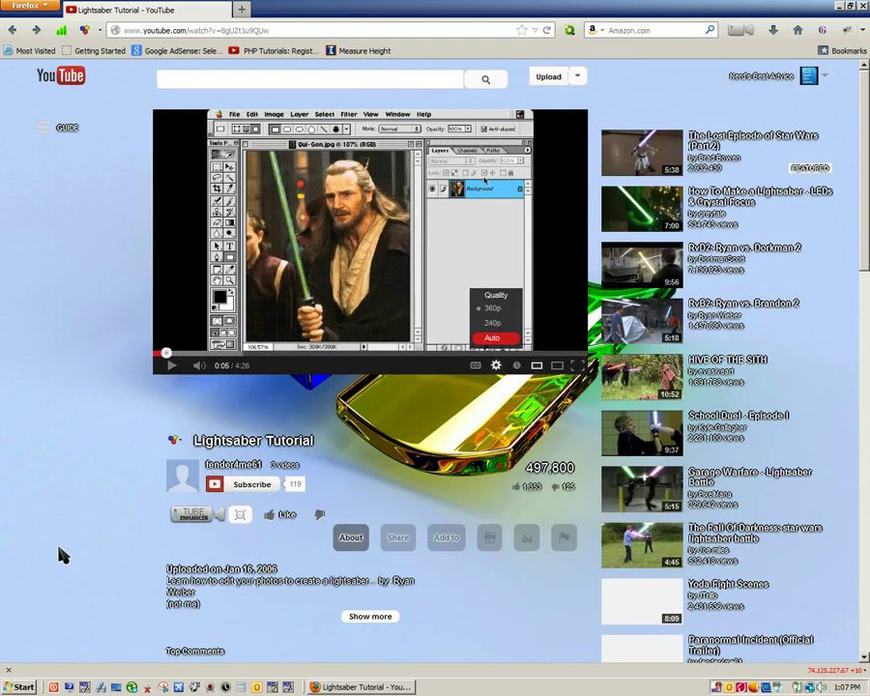